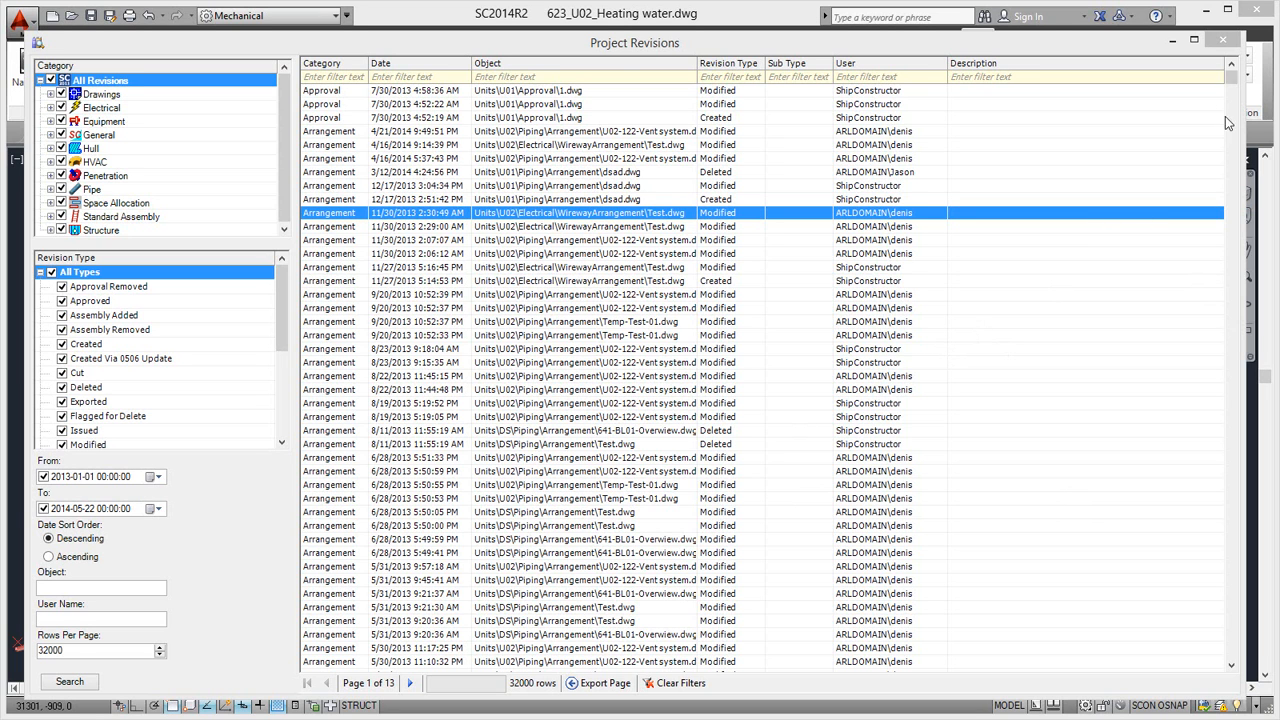
- Filter the project revisions by a single user's name and examine that user's arrangement entries
{"action": "left_click_drag", "start_coordinate": [1230, 80], "coordinate": [1232, 105]}
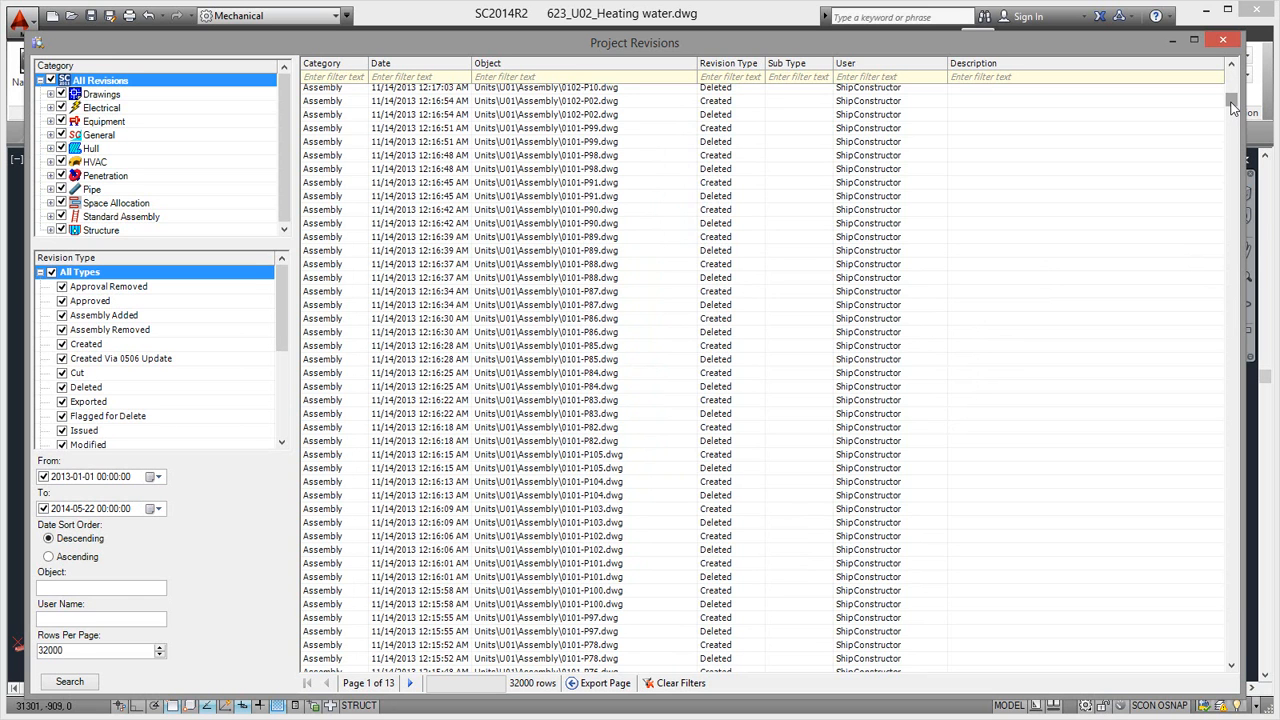
{"action": "left_click_drag", "start_coordinate": [1233, 108], "coordinate": [1233, 119]}
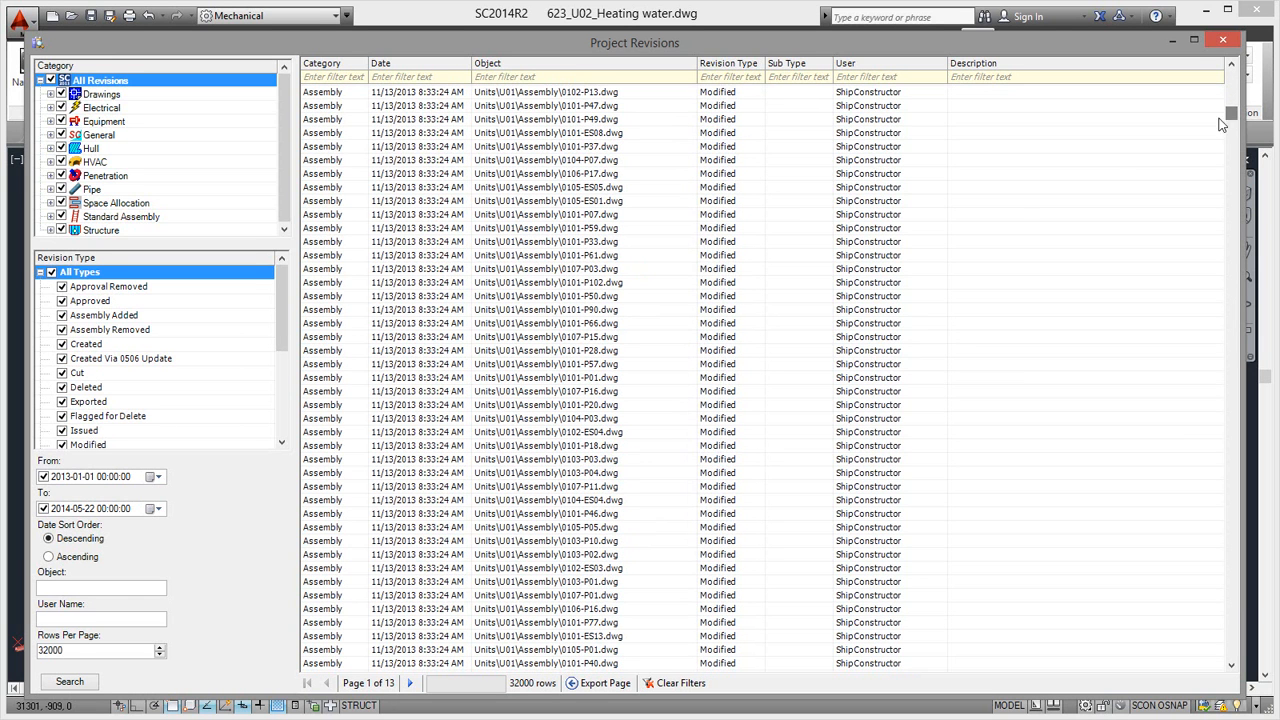
{"action": "left_click_drag", "start_coordinate": [1233, 115], "coordinate": [1233, 70]}
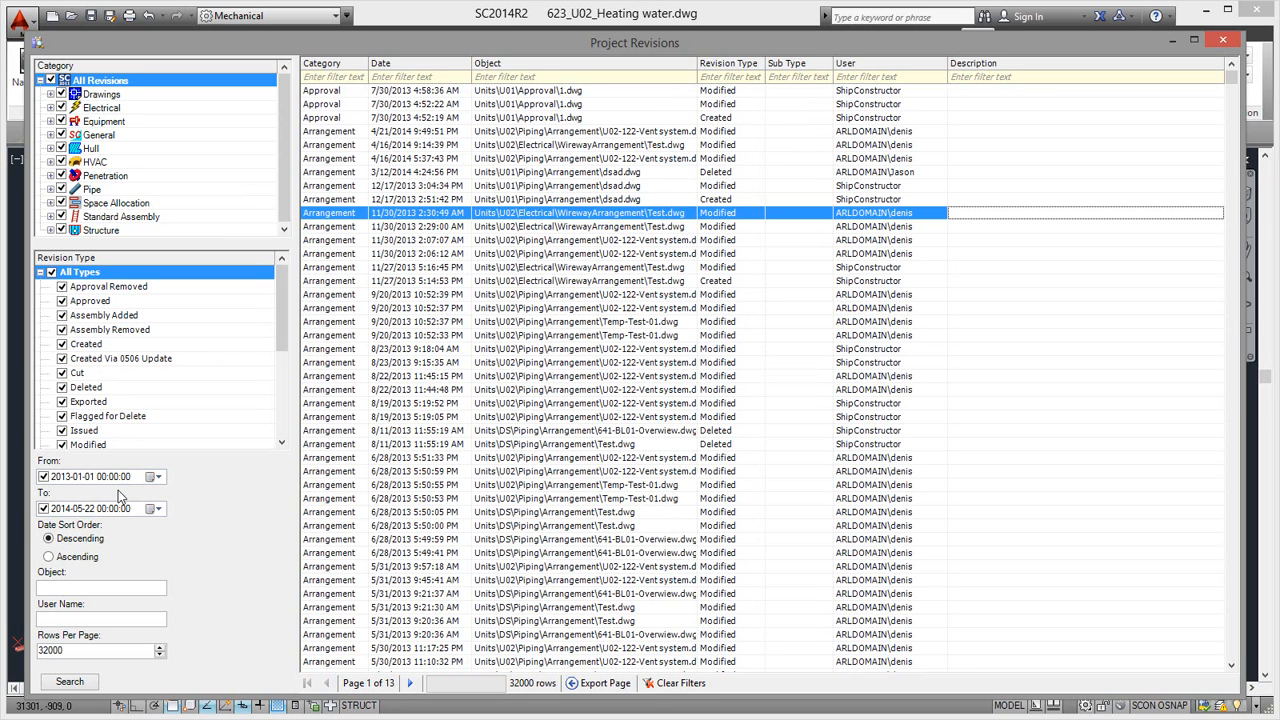
{"action": "left_click", "coordinate": [870, 78]}
{"action": "type", "text": "denis"}
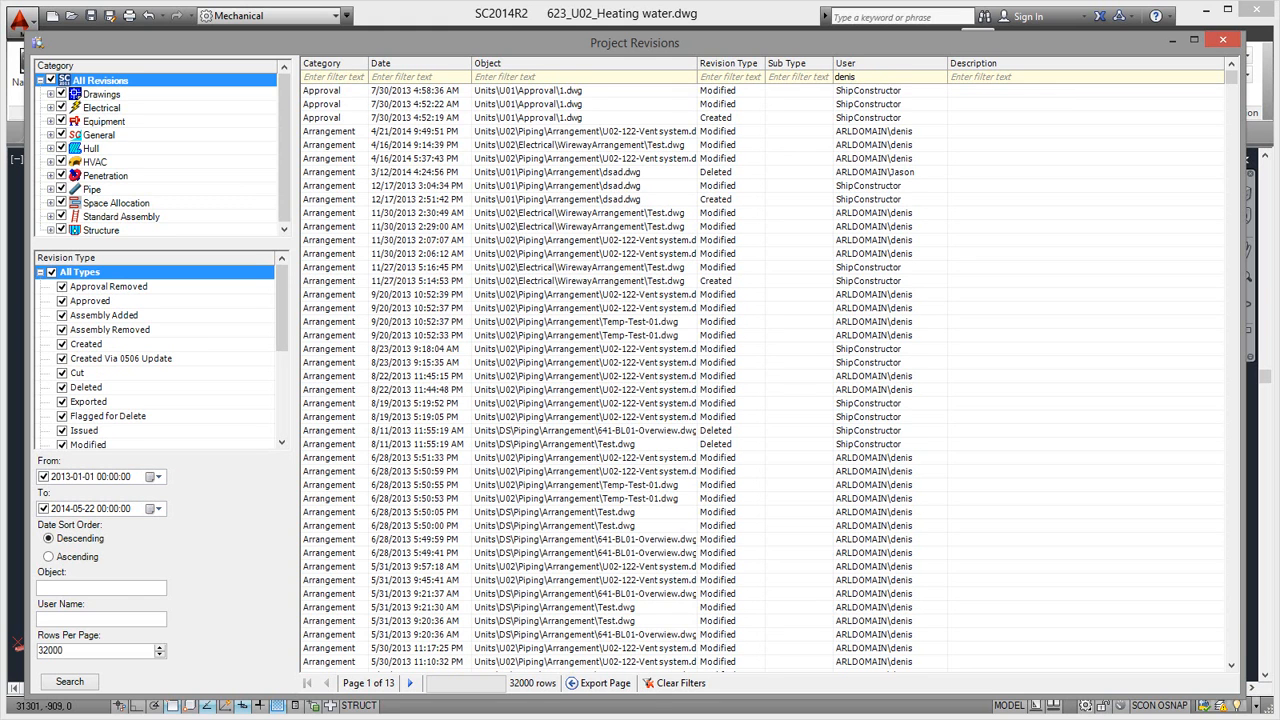
{"action": "key", "text": "Return"}
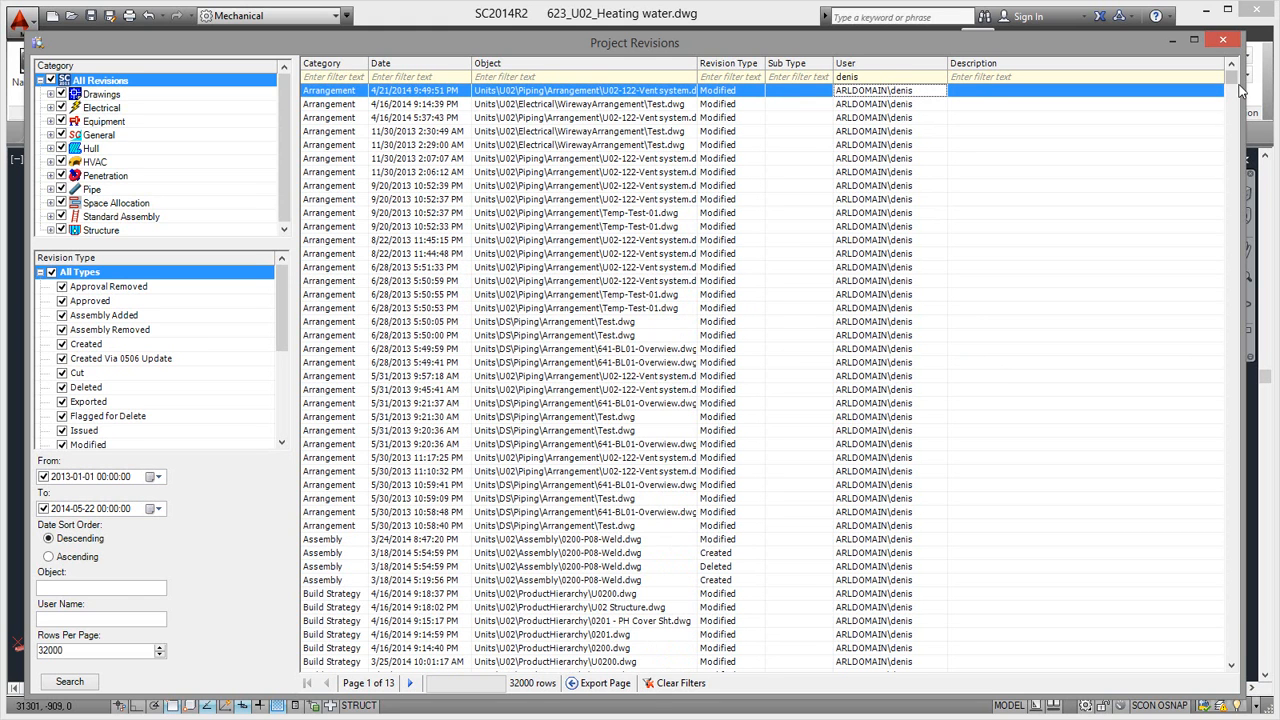
{"action": "mouse_move", "coordinate": [1237, 85]}
{"action": "left_mouse_down"}
{"action": "mouse_move", "coordinate": [1235, 141]}
{"action": "mouse_move", "coordinate": [1236, 81]}
{"action": "left_mouse_up"}
{"action": "left_click", "coordinate": [610, 421]}
{"action": "left_click", "coordinate": [614, 433]}
{"action": "left_click", "coordinate": [619, 419]}
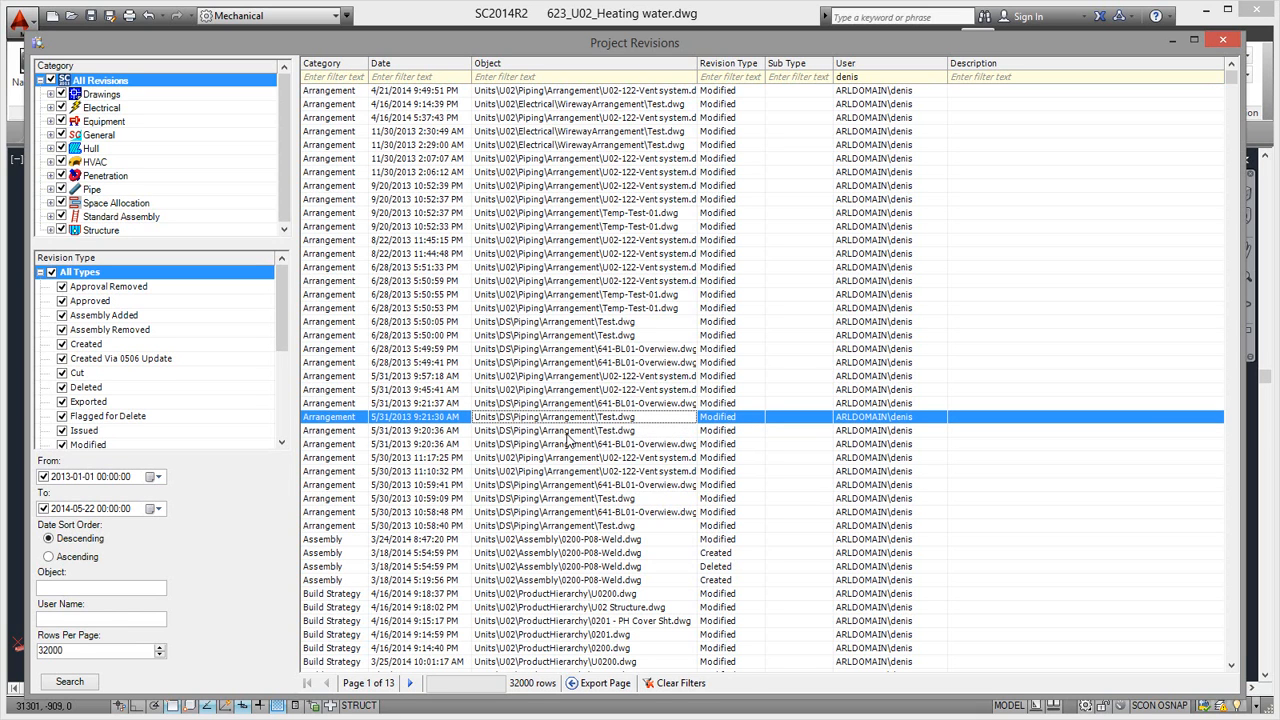
- Minimize the Project Revisions window and open task management with the SCADVTASKMANAGE command
{"action": "left_click", "coordinate": [1173, 43]}
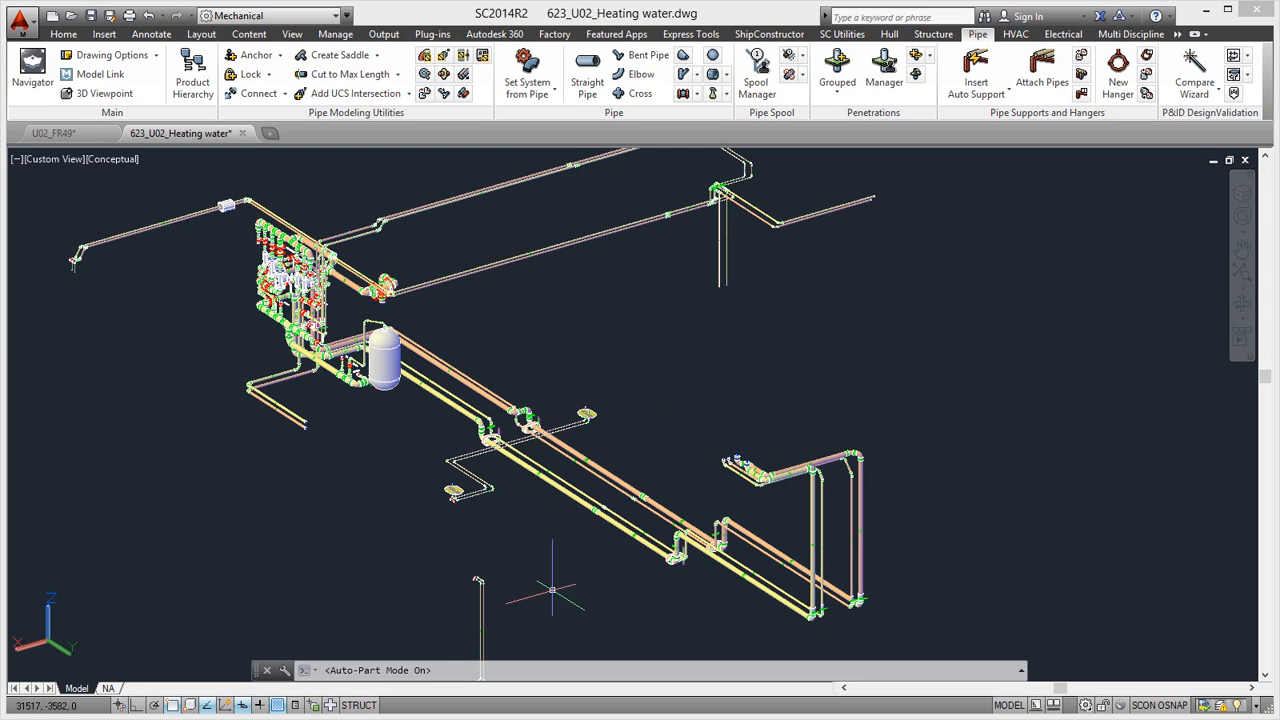
{"action": "key", "text": "Escape"}
{"action": "type", "text": "scadv"}
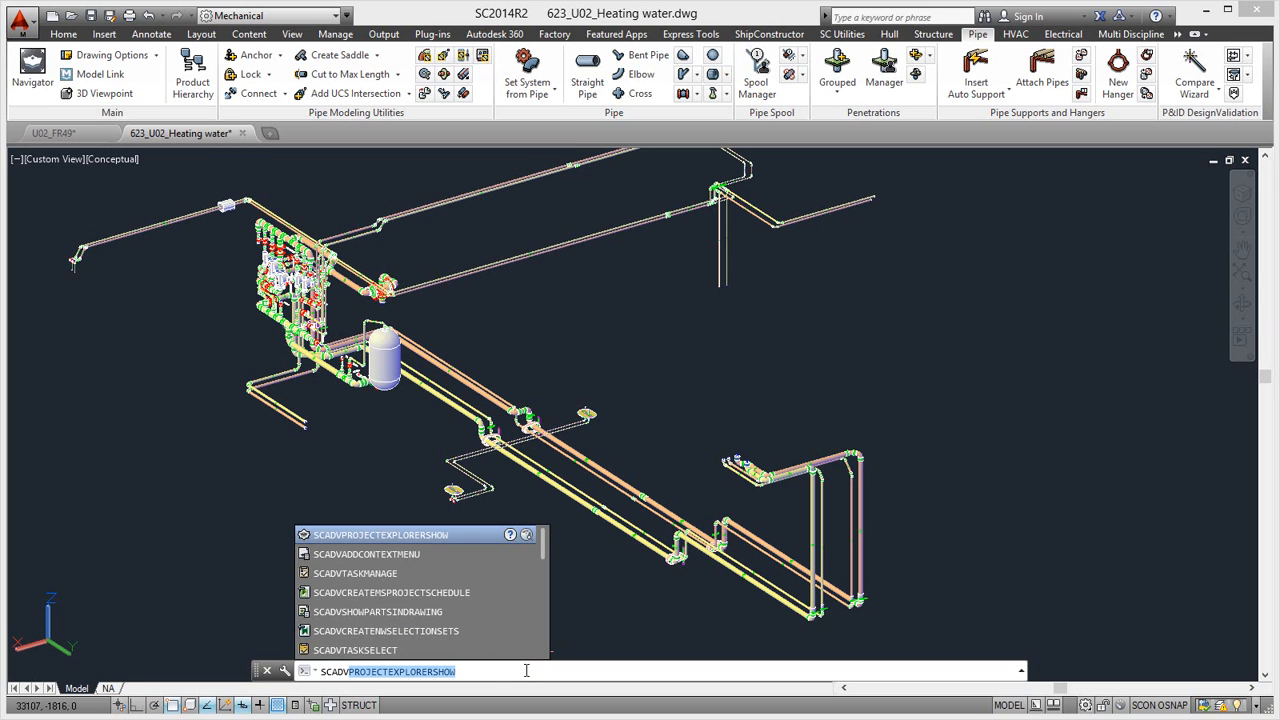
{"action": "type", "text": "task"}
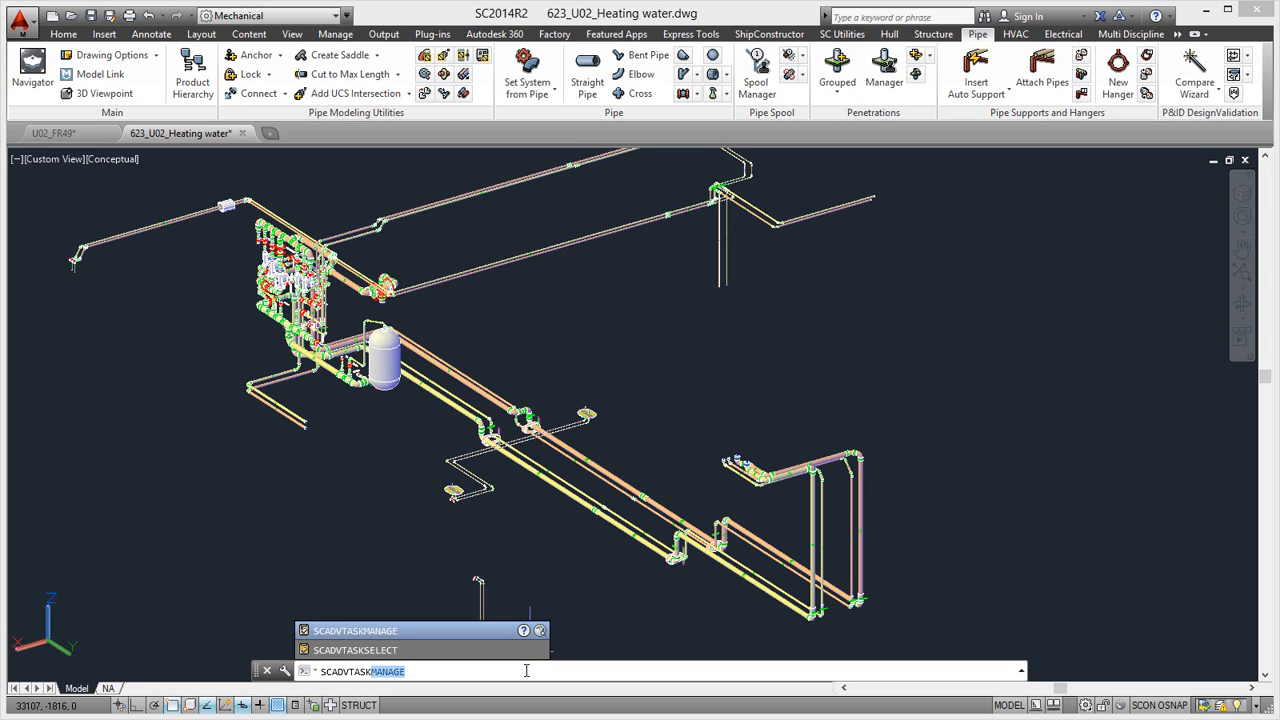
{"action": "key", "text": "Return"}
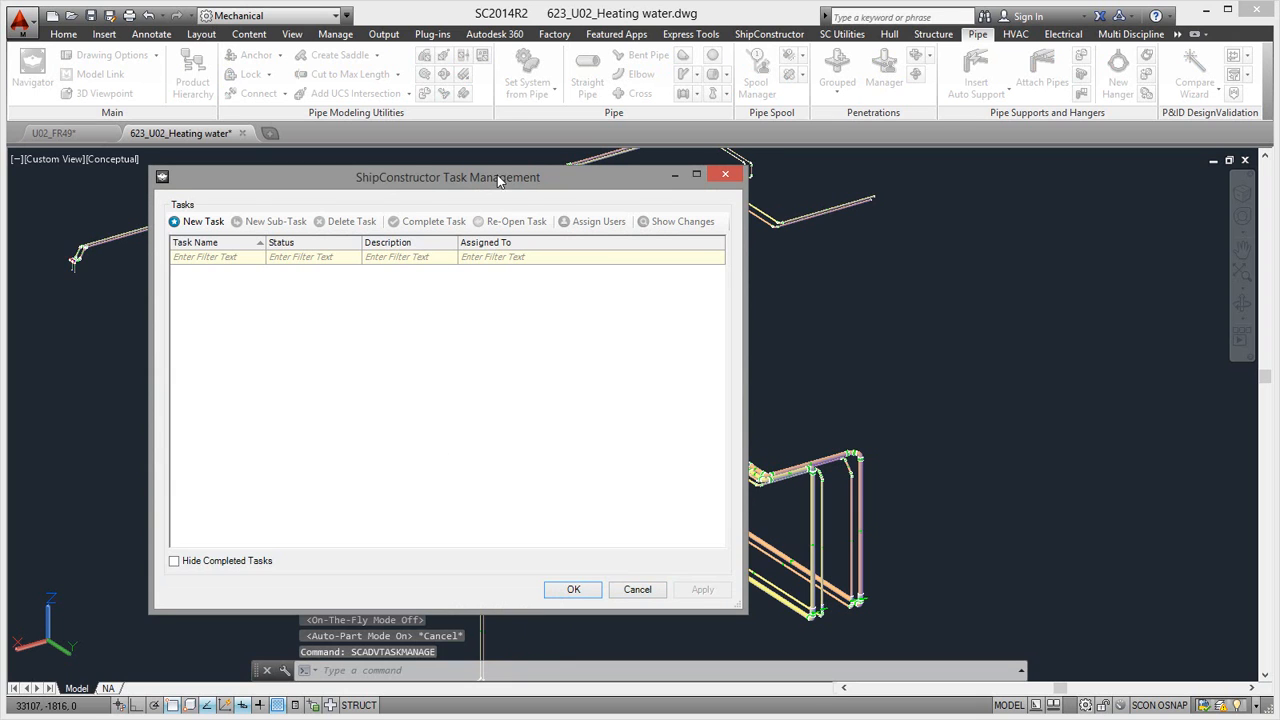
{"action": "left_click_drag", "start_coordinate": [496, 184], "coordinate": [538, 194]}
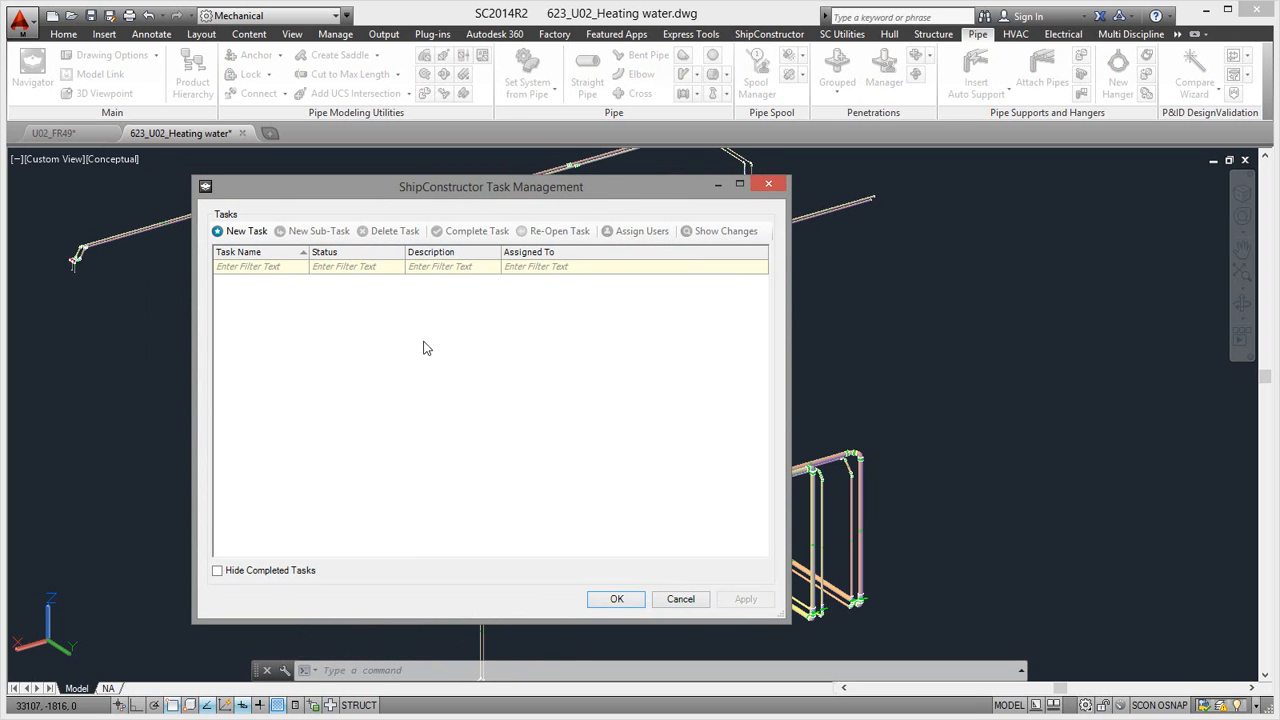
- Create a new task named "build double bottom"
{"action": "left_click", "coordinate": [240, 231]}
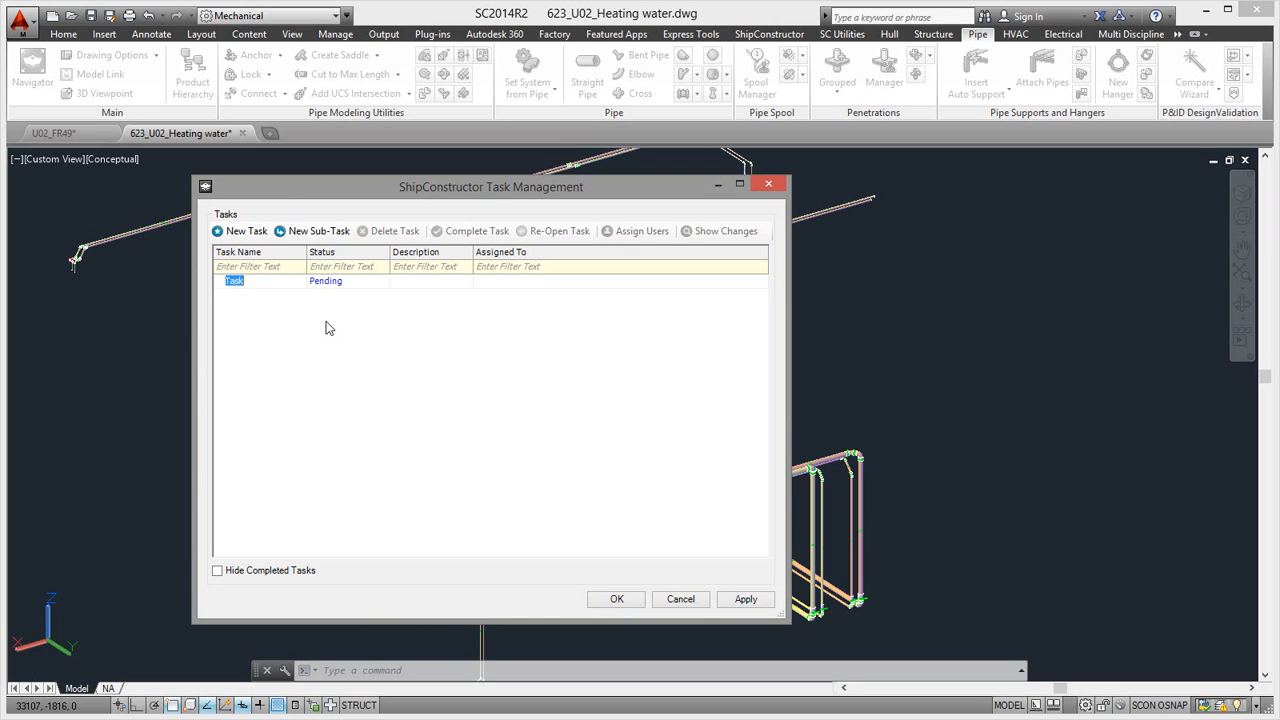
{"action": "type", "text": "build double bottom"}
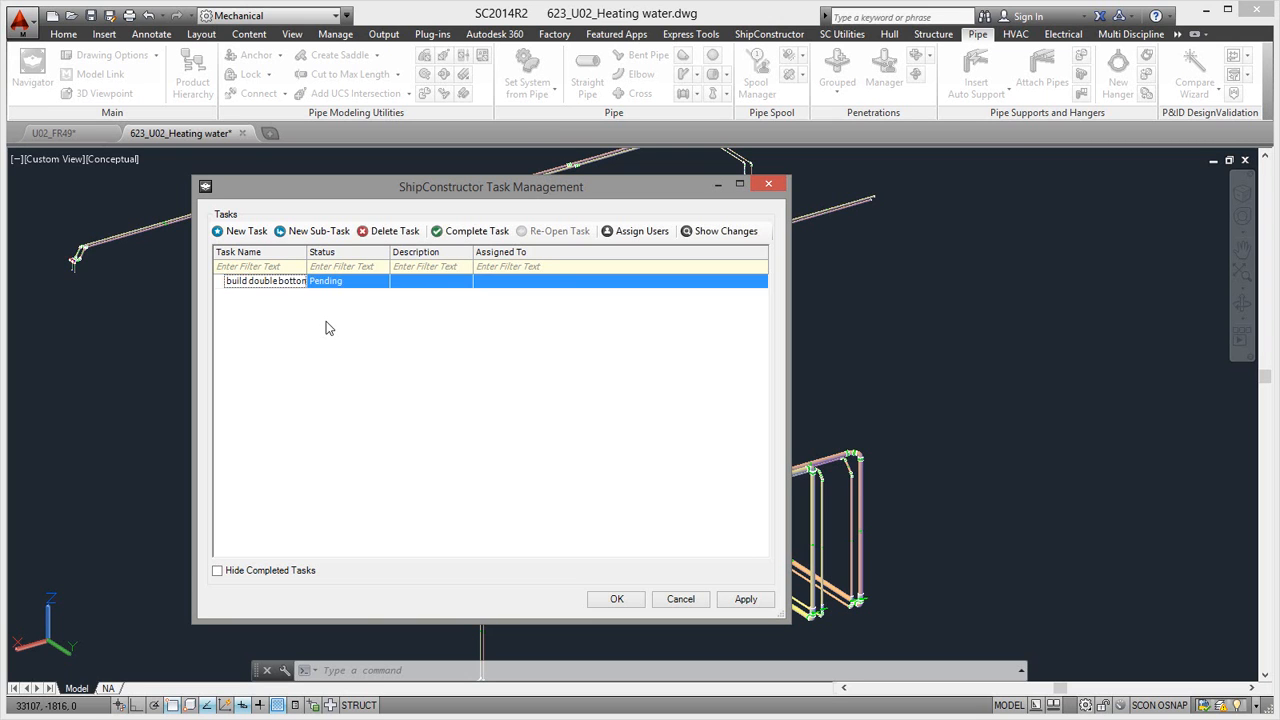
- Add a second task named "build system A"
{"action": "left_click", "coordinate": [243, 234]}
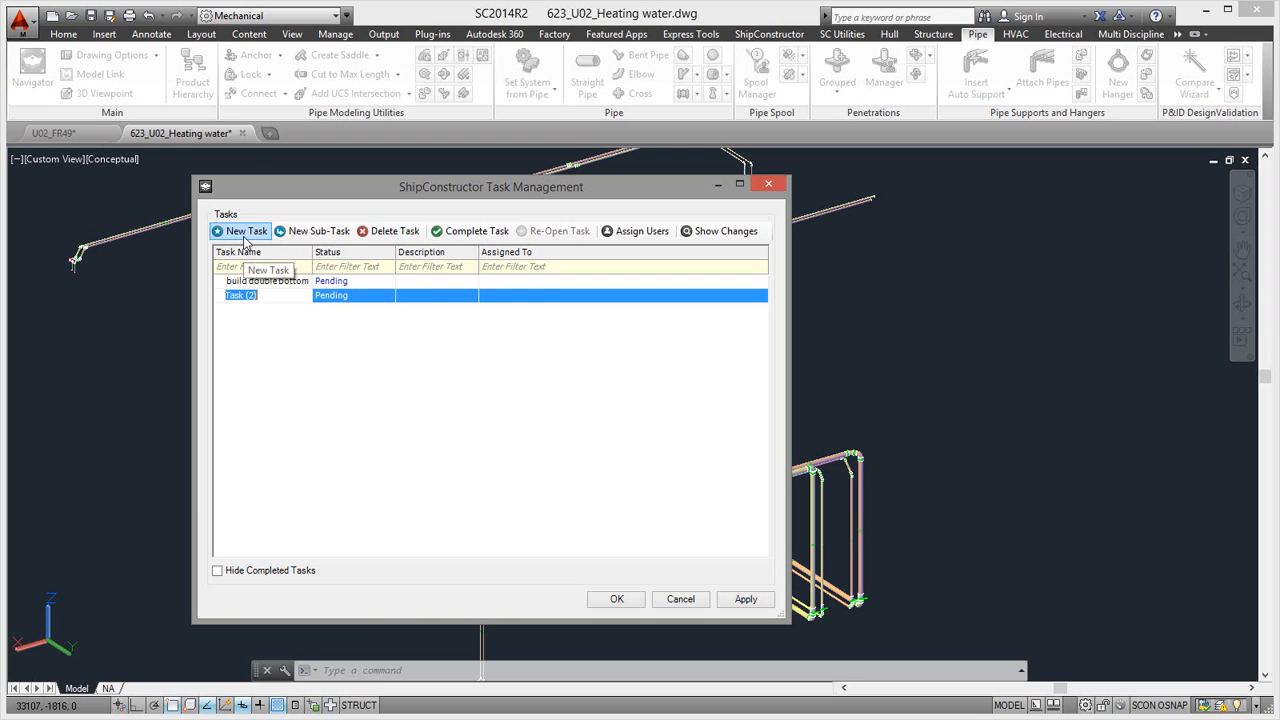
{"action": "type", "text": "build system A"}
- Add a third task named "ECO 3456"
{"action": "left_click", "coordinate": [244, 233]}
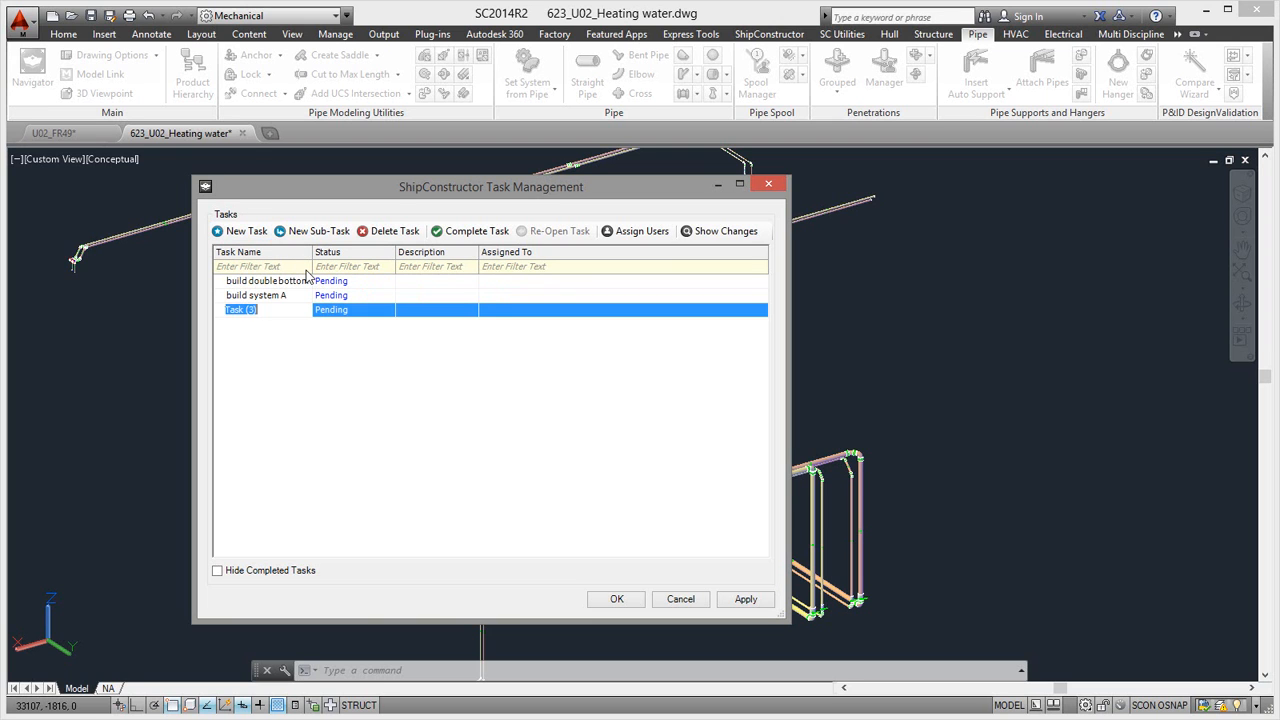
{"action": "type", "text": "ECO 3456"}
{"action": "left_click", "coordinate": [307, 352]}
- Assign the ECO 3456 task to the user whose name was used as the revision filter
{"action": "left_click", "coordinate": [506, 296]}
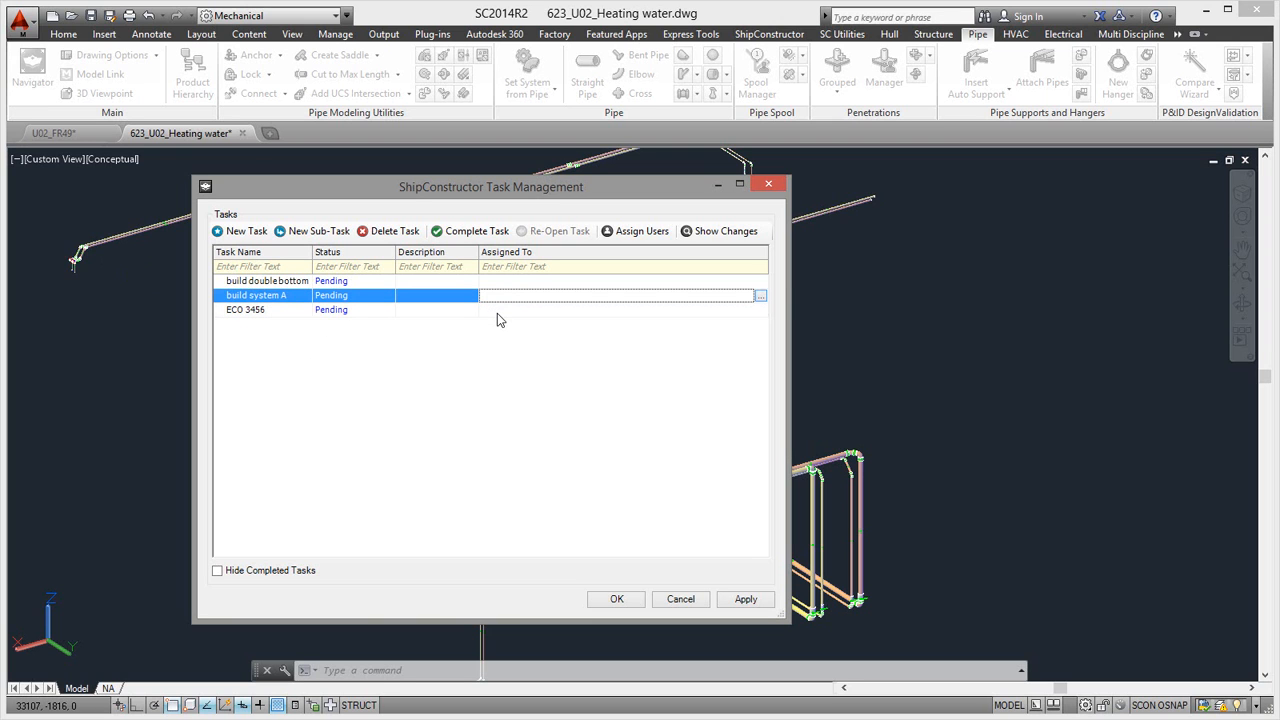
{"action": "left_click", "coordinate": [497, 313]}
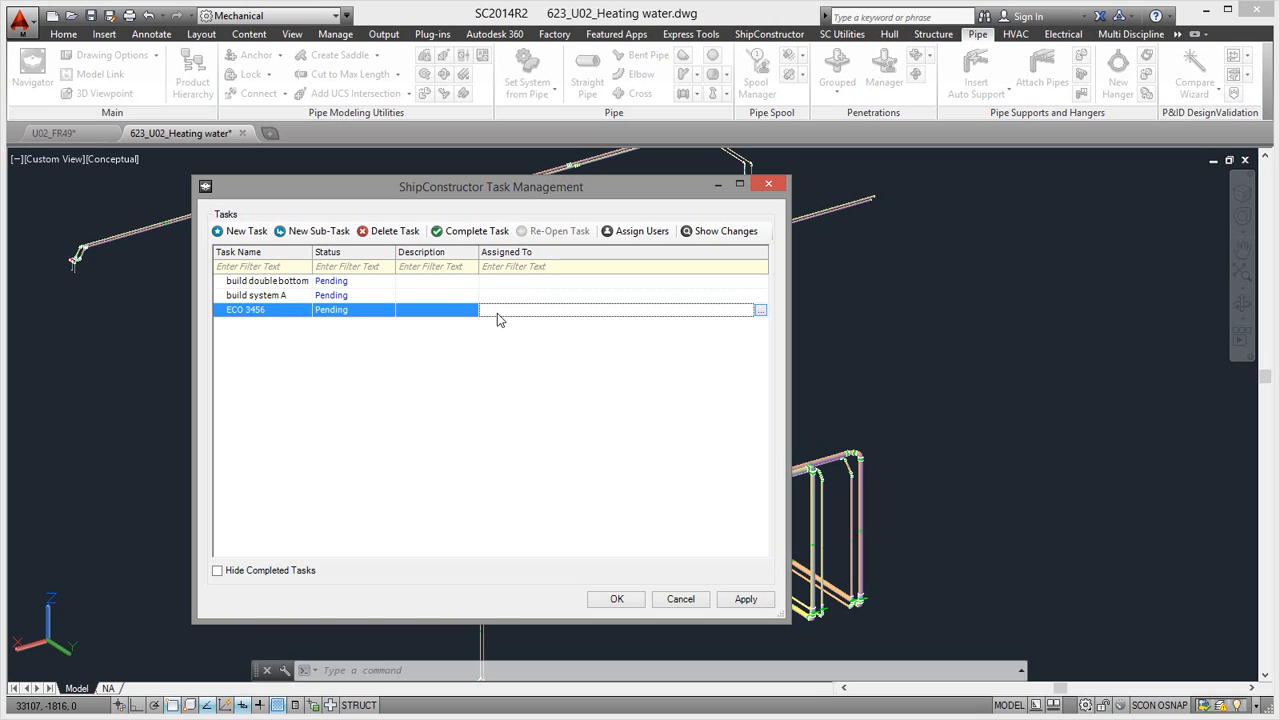
{"action": "left_click", "coordinate": [760, 311]}
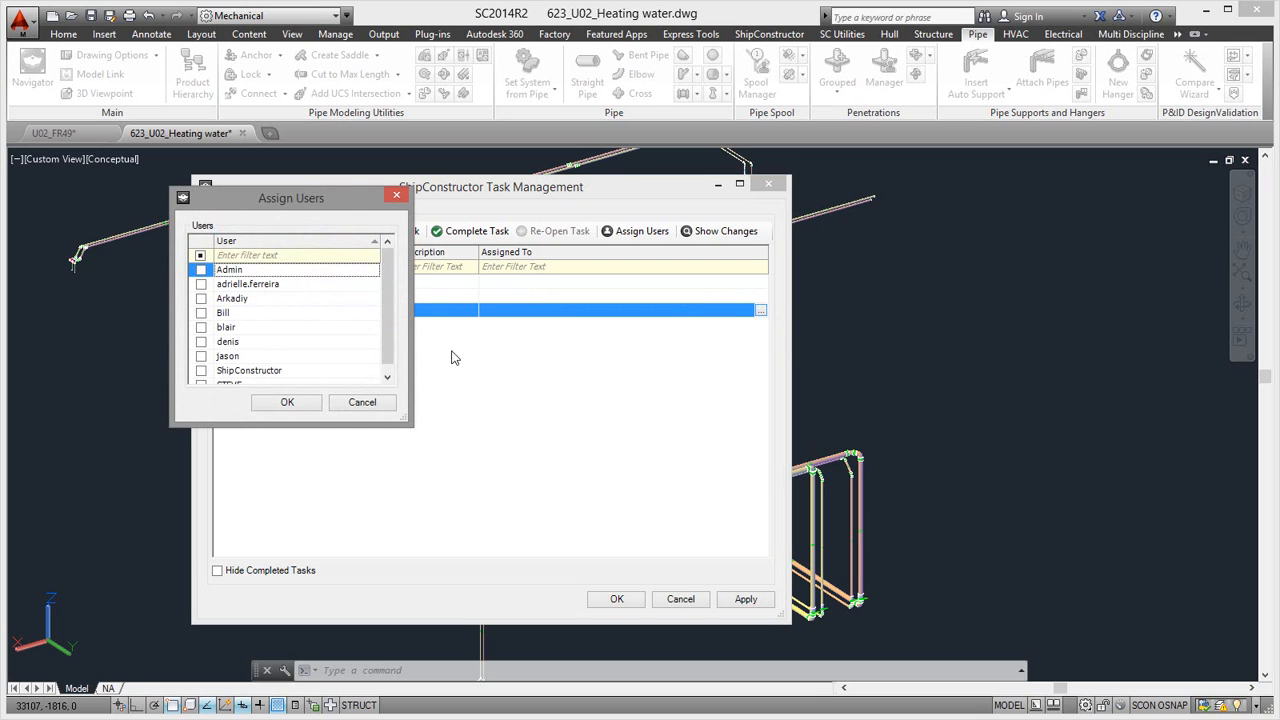
{"action": "left_click_drag", "start_coordinate": [300, 208], "coordinate": [310, 218]}
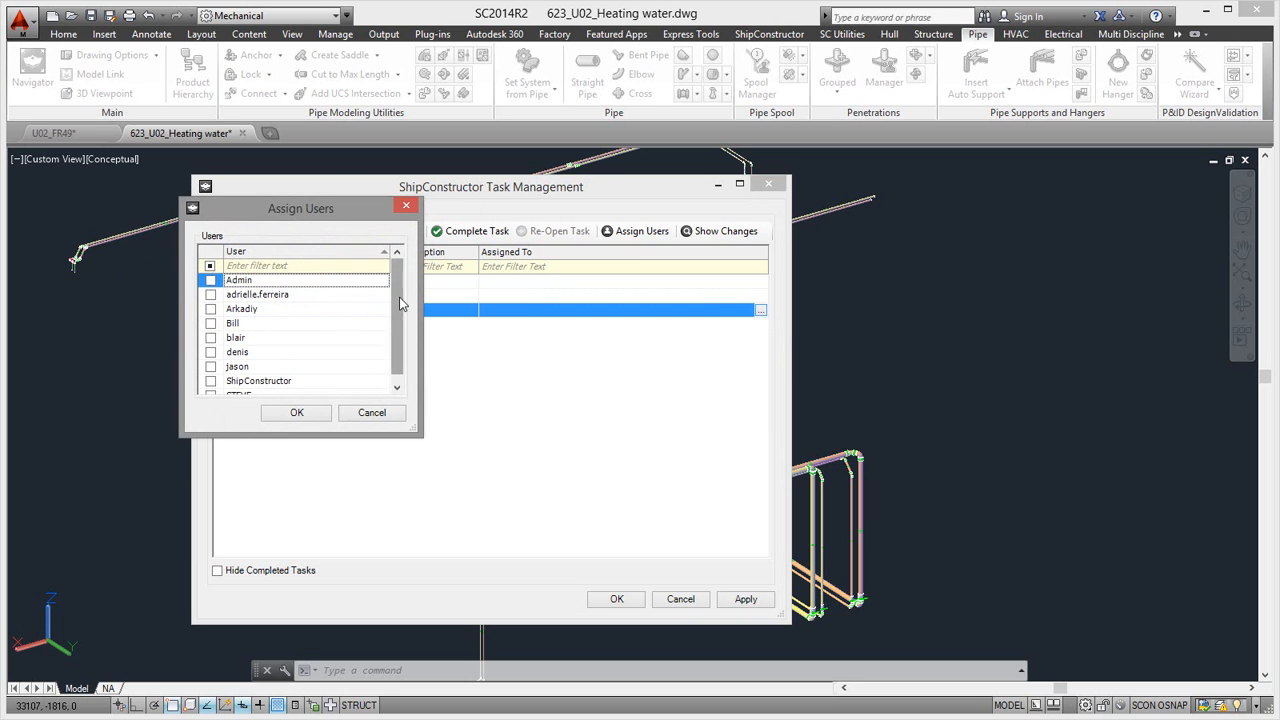
{"action": "scroll", "coordinate": [400, 313], "scroll_direction": "down", "scroll_amount": 1}
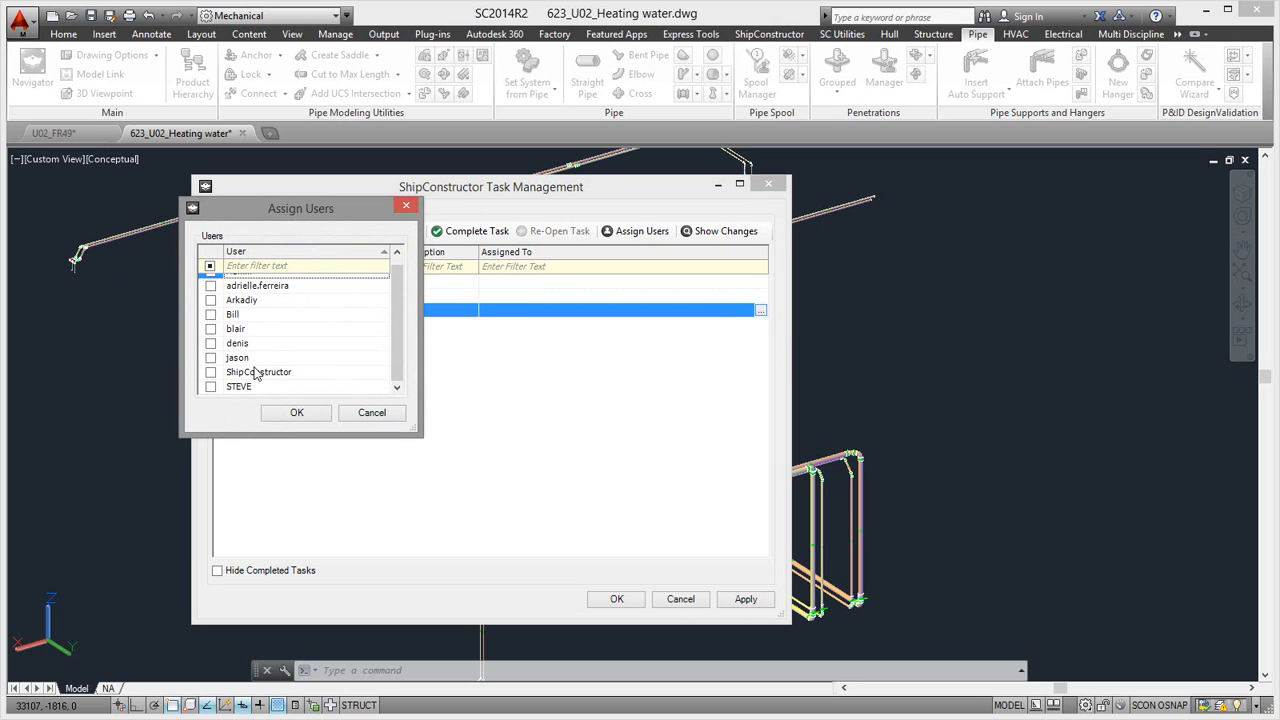
{"action": "left_click", "coordinate": [211, 343]}
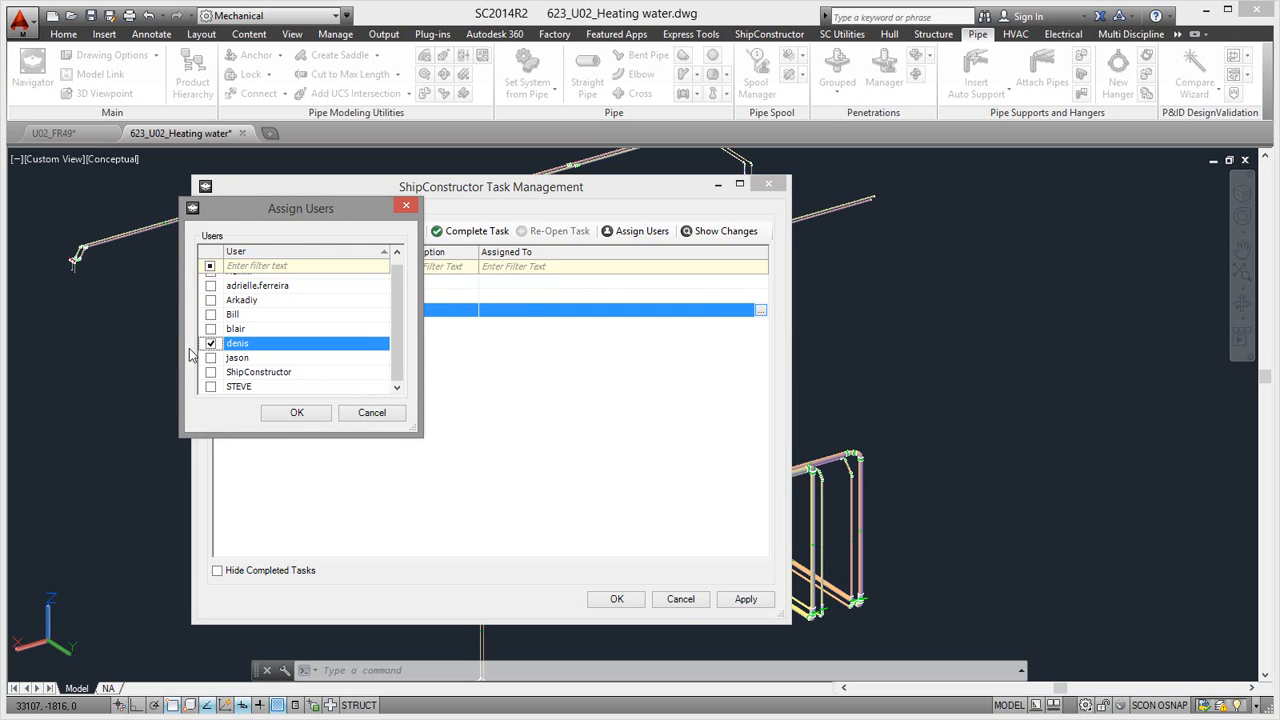
{"action": "left_click", "coordinate": [293, 412]}
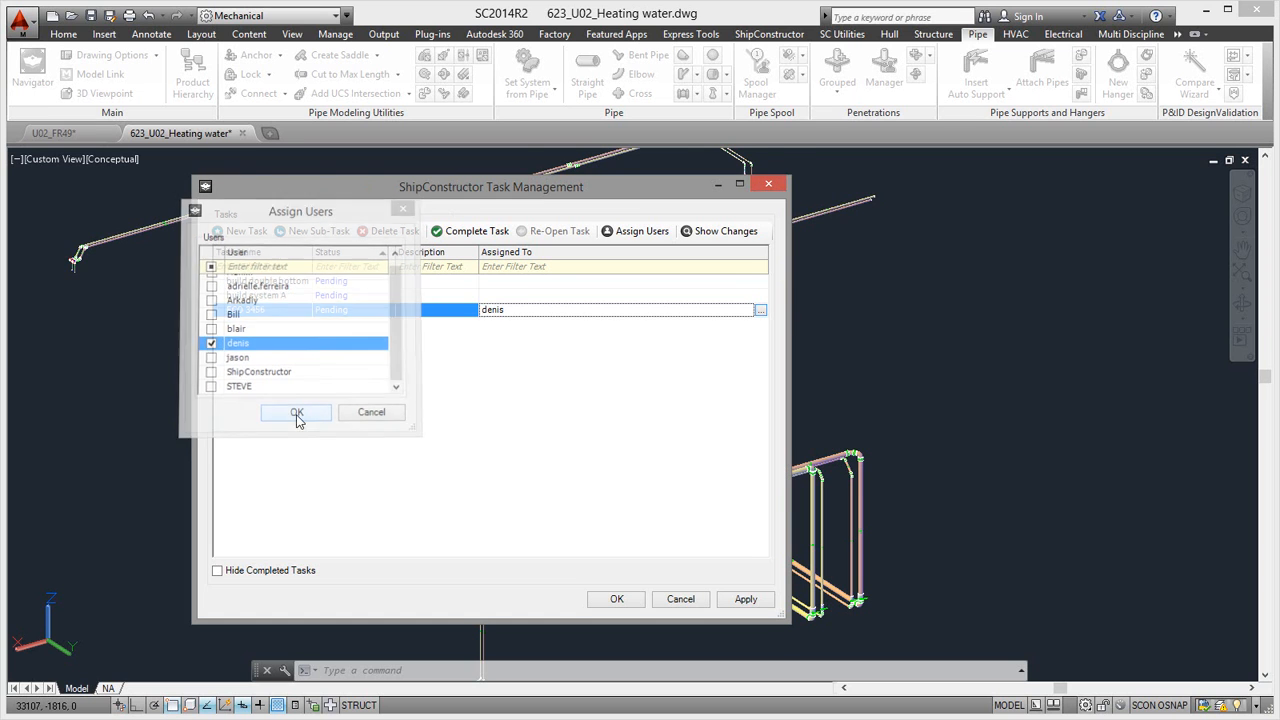
- Assign the "build system A" task to the two users whose names start with B
{"action": "left_click", "coordinate": [508, 295]}
{"action": "left_click", "coordinate": [760, 296]}
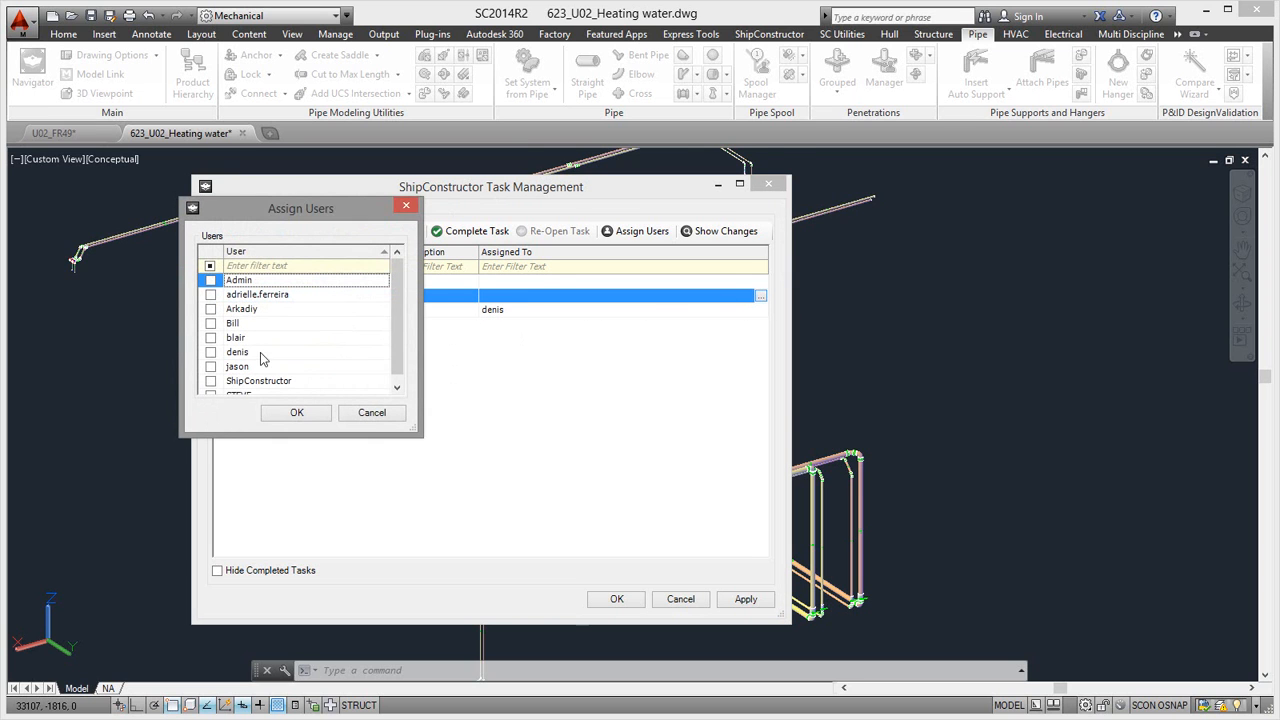
{"action": "left_click", "coordinate": [211, 323]}
{"action": "left_click", "coordinate": [211, 338]}
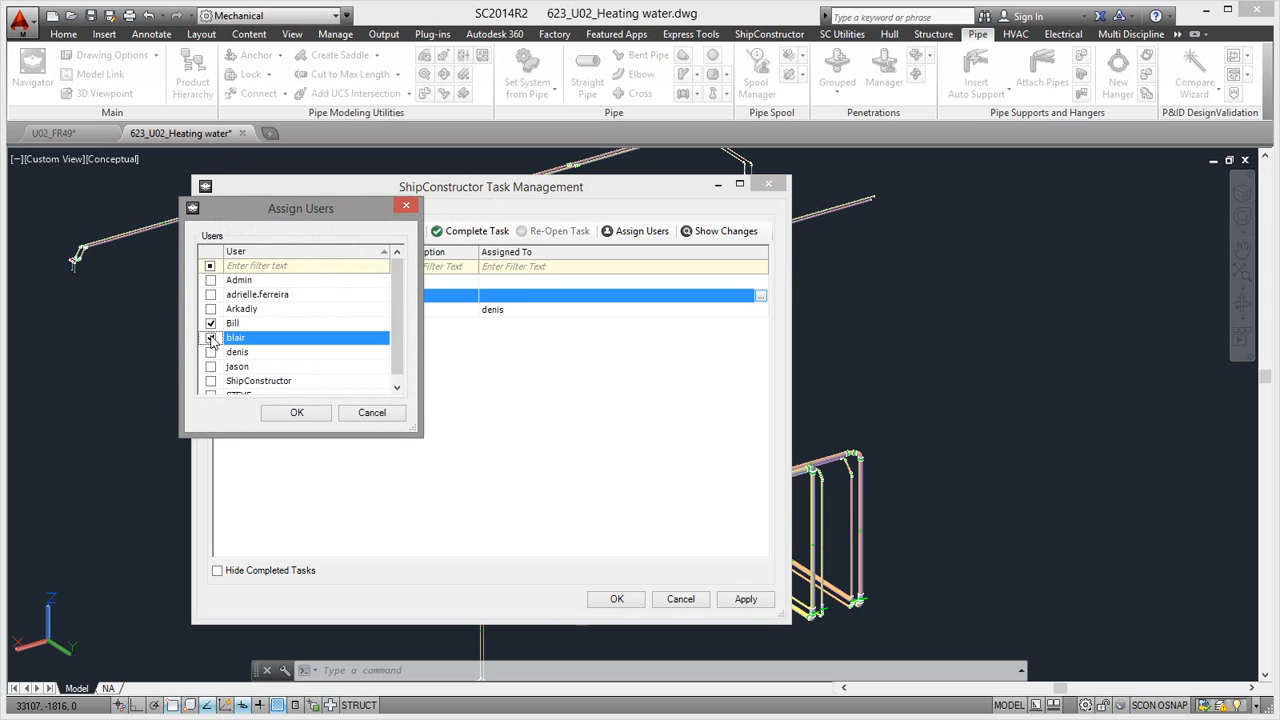
{"action": "left_click", "coordinate": [296, 412]}
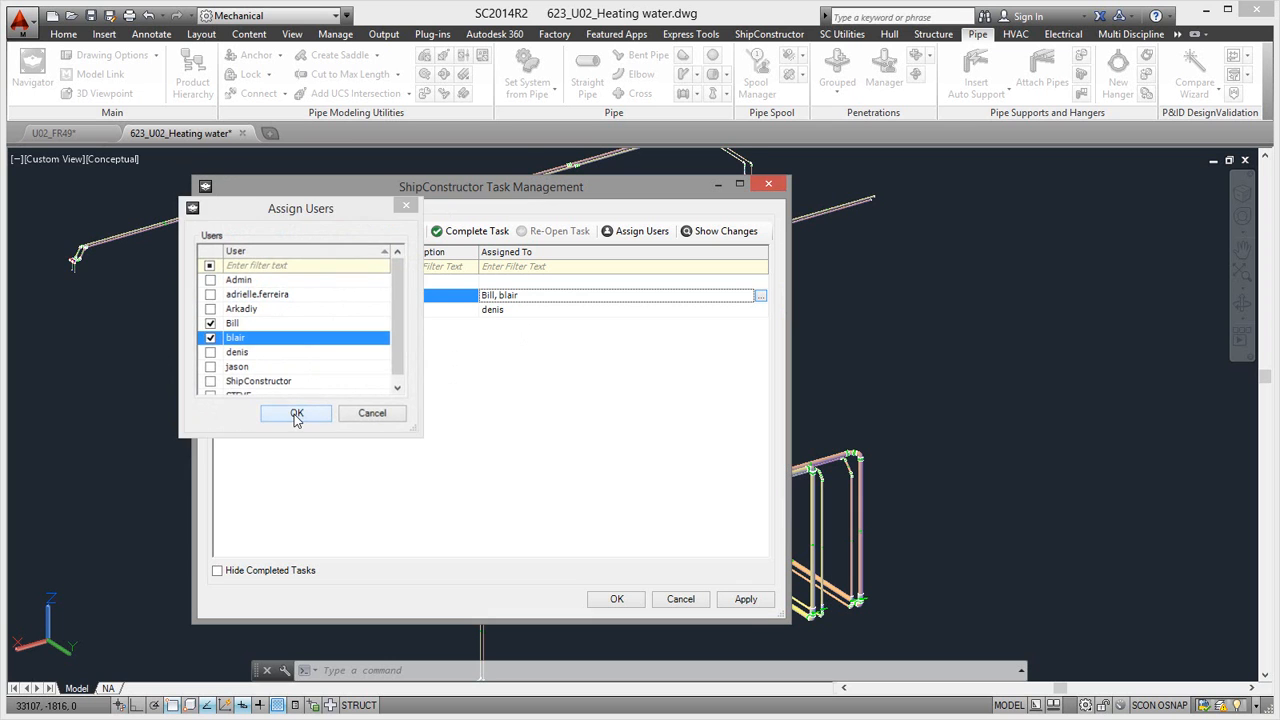
- Assign the "build double bottom" task to the user starting with J and the ShipConstructor account, and save the task list
{"action": "left_click", "coordinate": [568, 281]}
{"action": "left_click", "coordinate": [760, 281]}
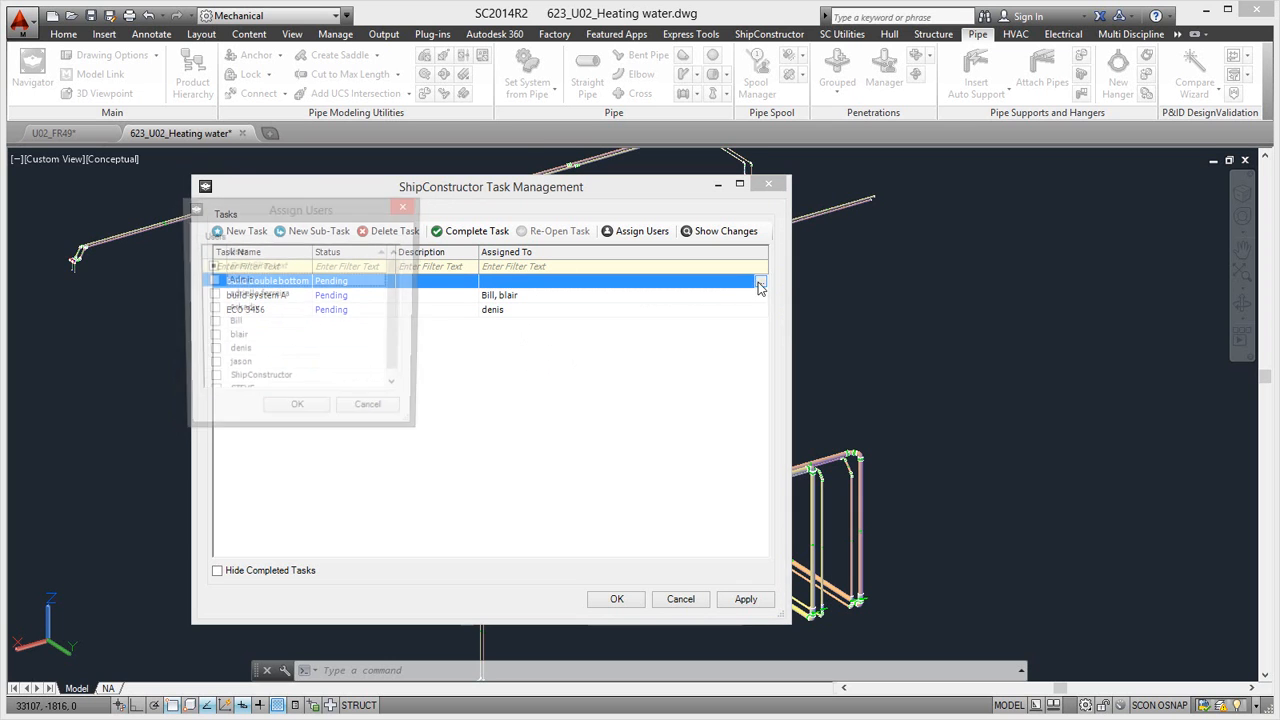
{"action": "left_click", "coordinate": [211, 366]}
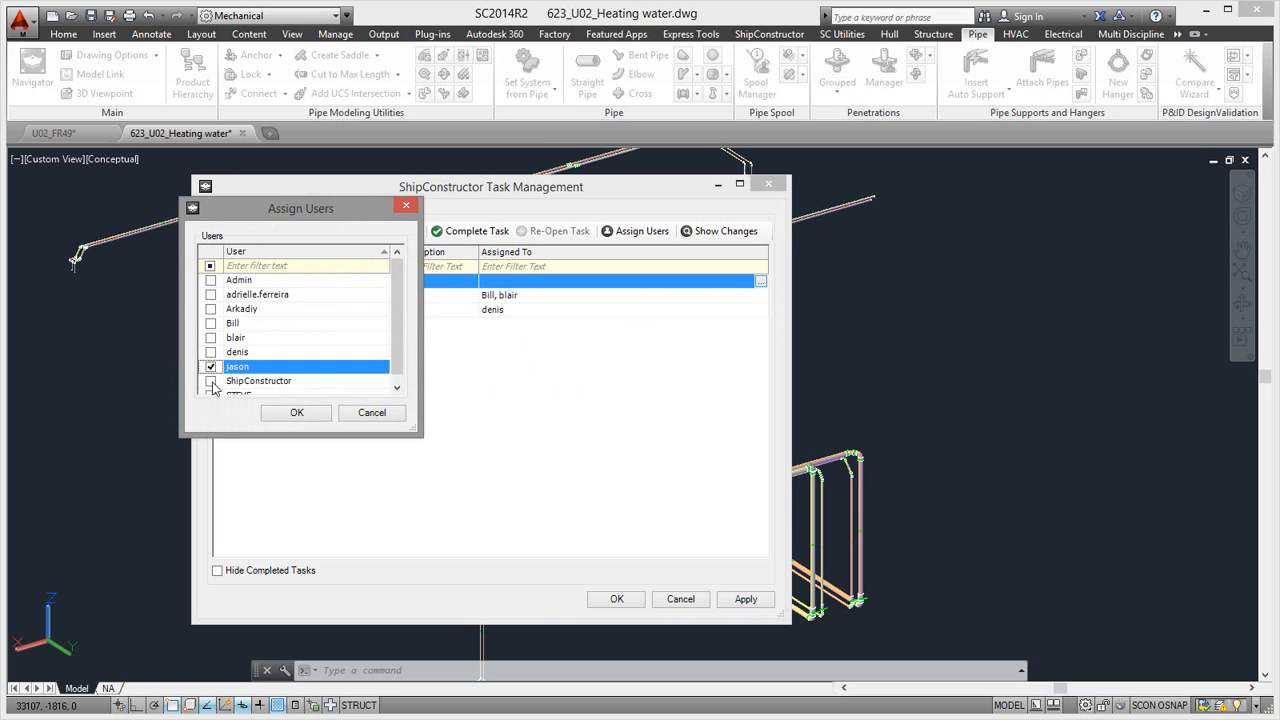
{"action": "left_click", "coordinate": [211, 381]}
{"action": "left_click", "coordinate": [284, 418]}
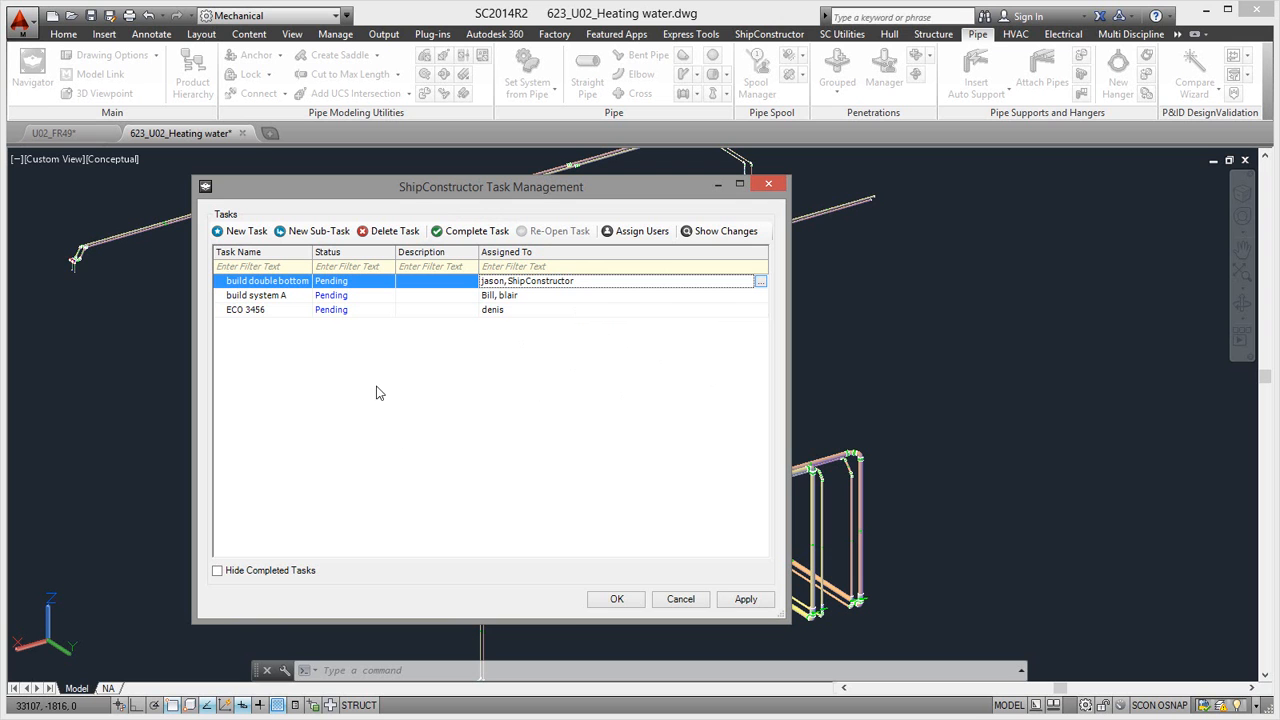
{"action": "left_click", "coordinate": [744, 601]}
{"action": "left_click", "coordinate": [619, 600]}
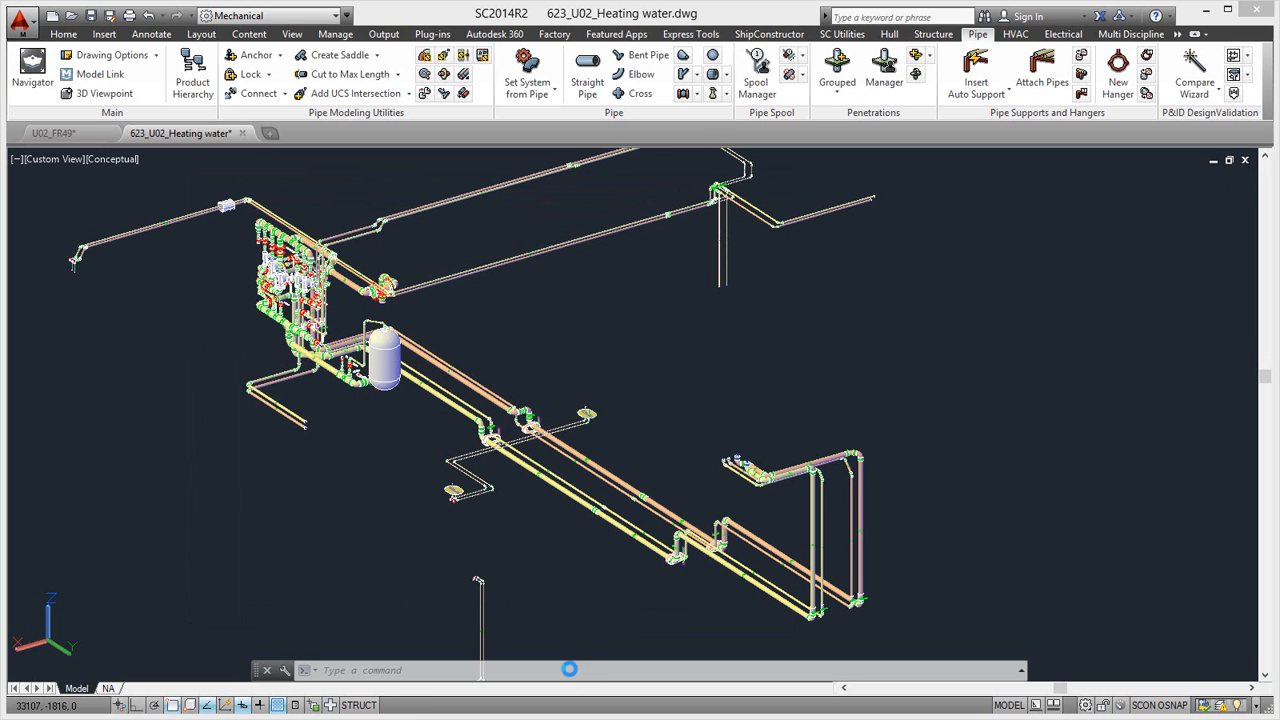
- Set ECO 3456 as the active ShipConstructor task and apply the selection
{"action": "left_click", "coordinate": [511, 670]}
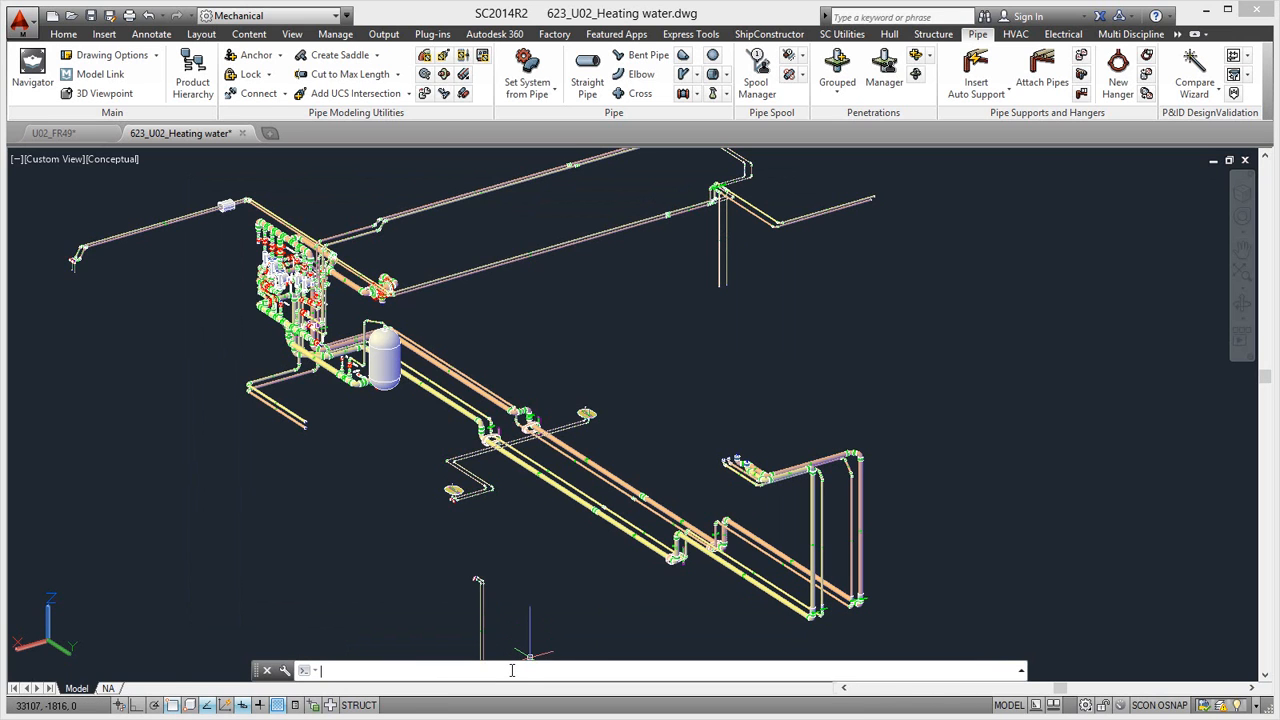
{"action": "type", "text": "scadvta"}
{"action": "key", "text": "Return"}
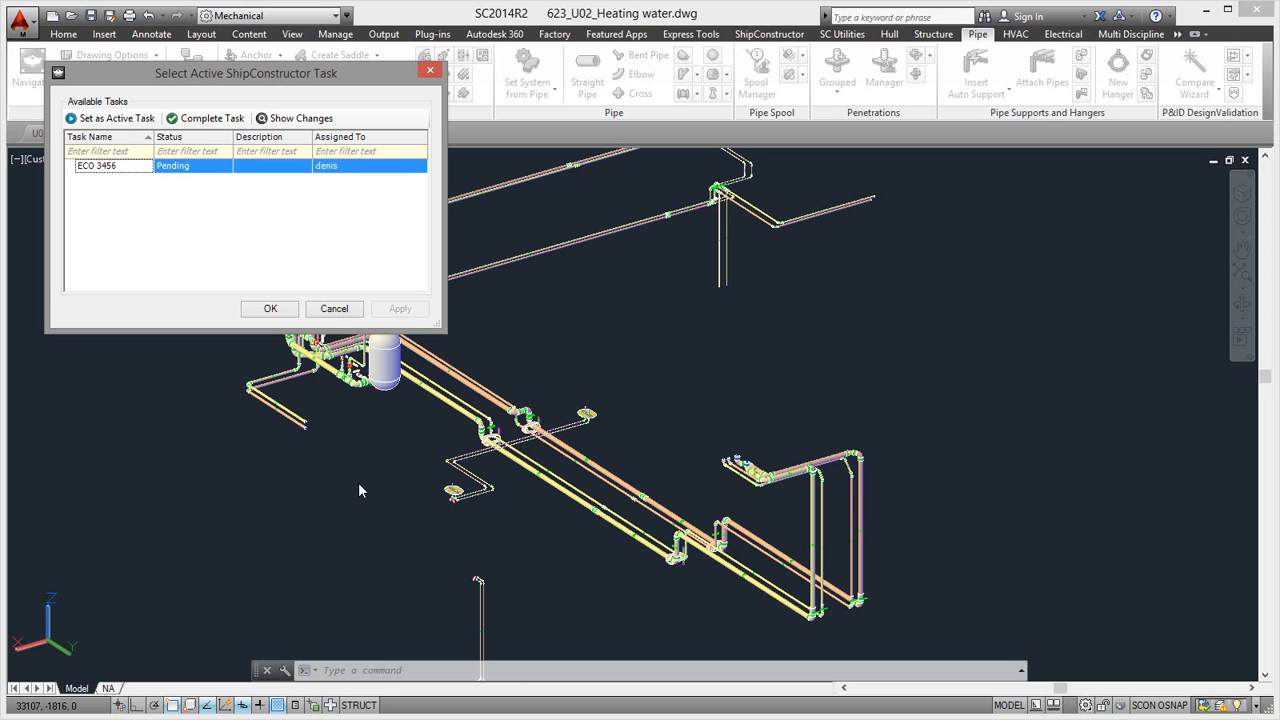
{"action": "left_click_drag", "start_coordinate": [260, 73], "coordinate": [276, 118]}
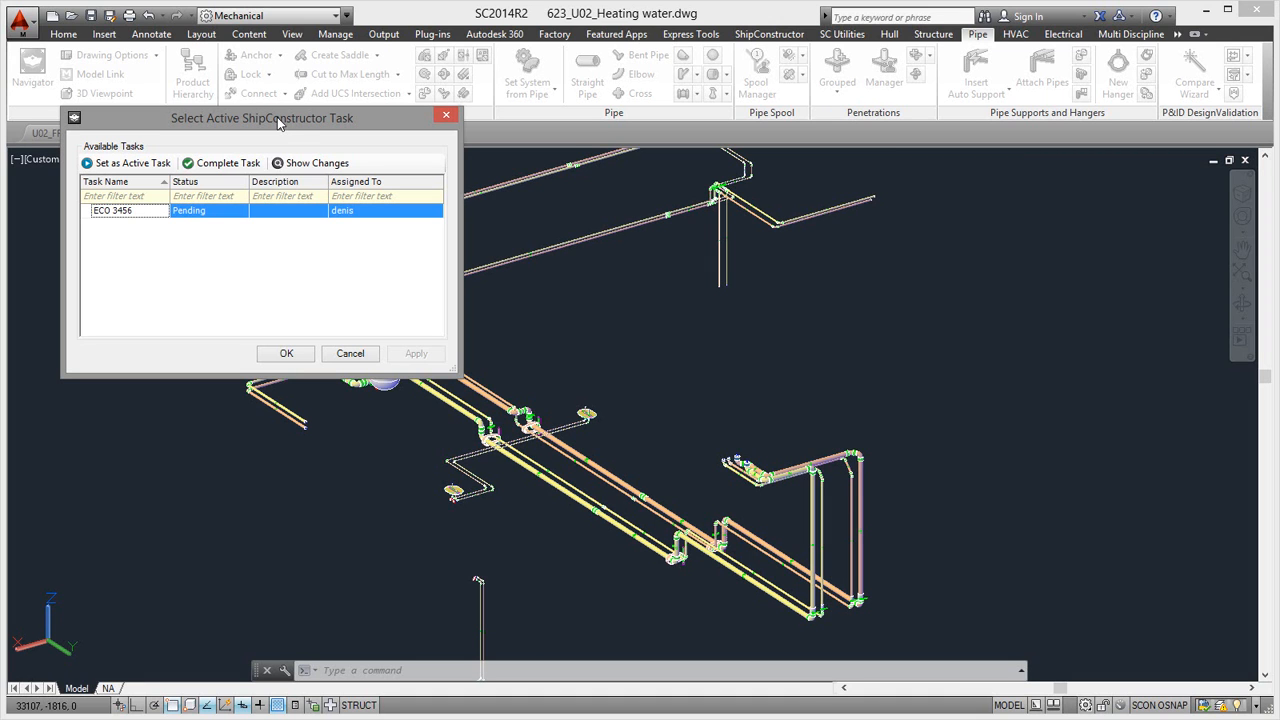
{"action": "left_click_drag", "start_coordinate": [280, 120], "coordinate": [302, 175]}
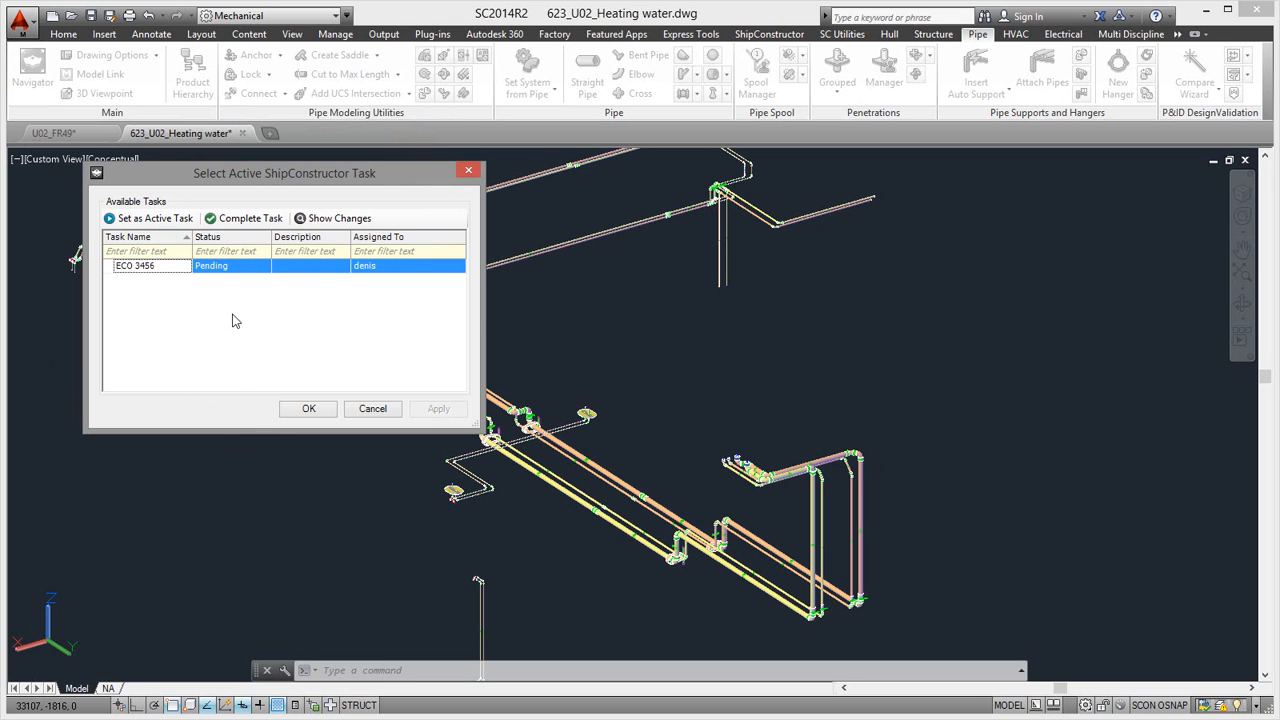
{"action": "left_click", "coordinate": [155, 219]}
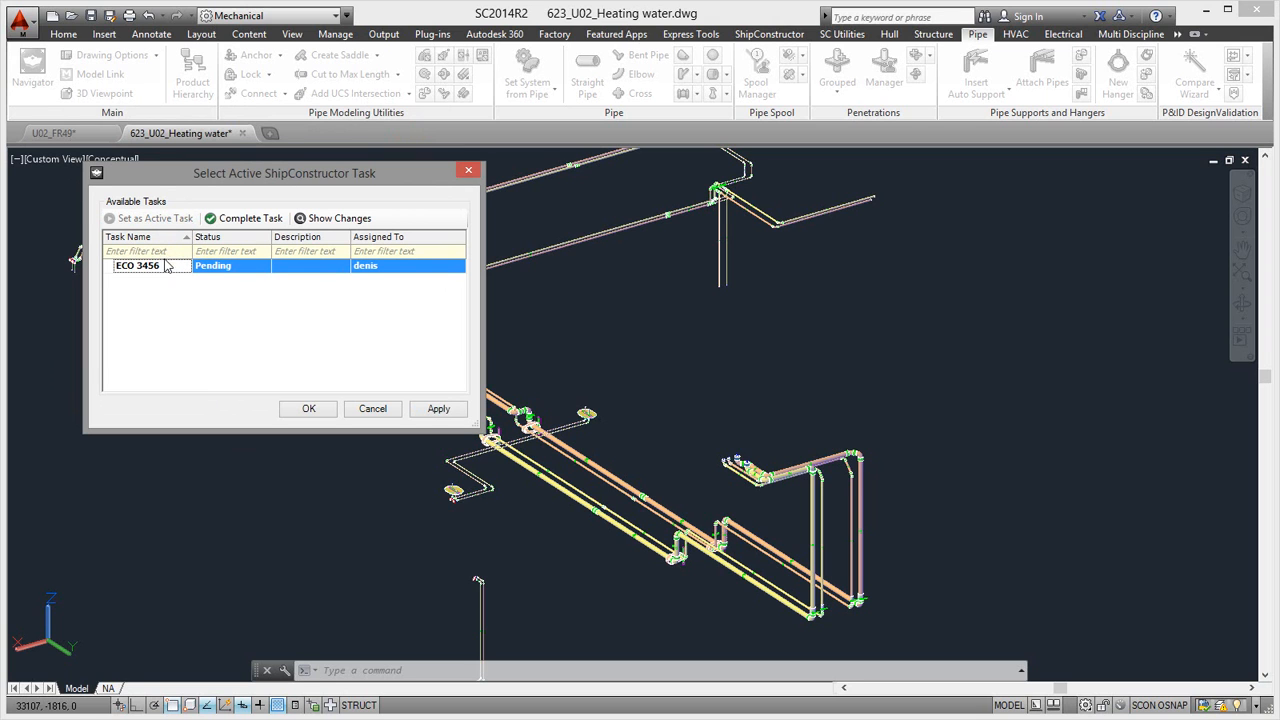
{"action": "left_click", "coordinate": [424, 418]}
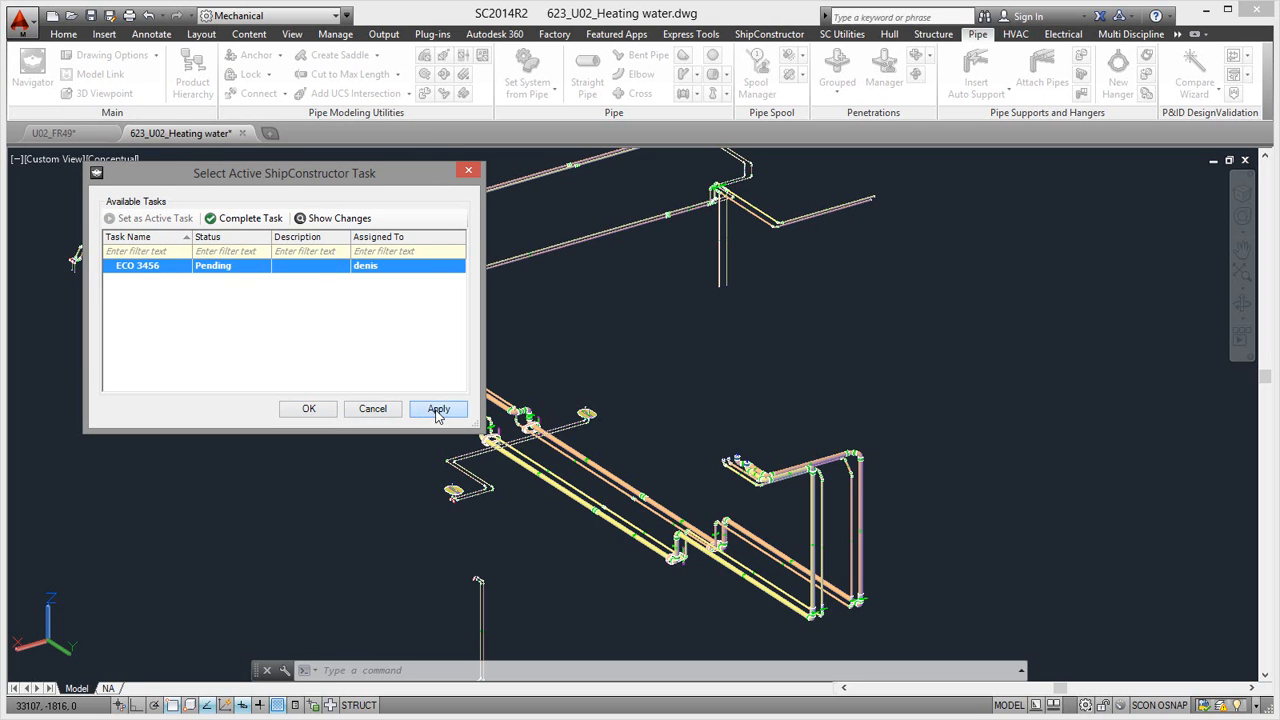
{"action": "left_click", "coordinate": [309, 409]}
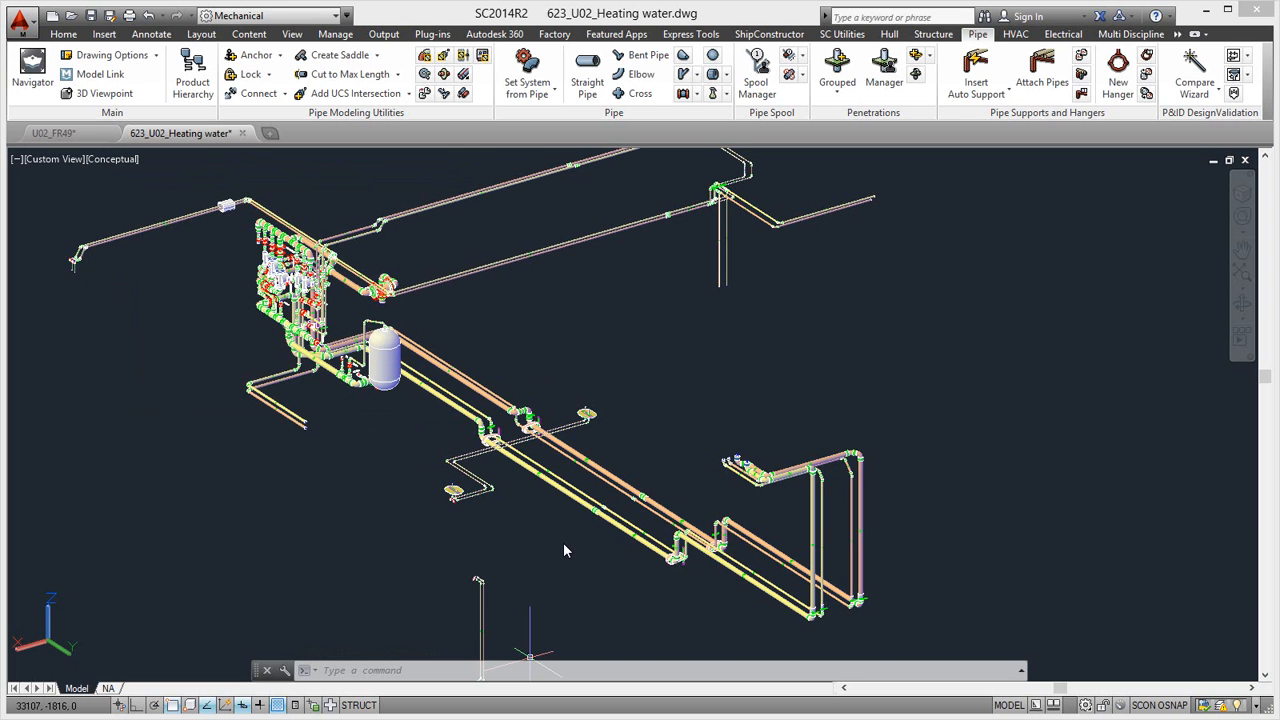
- Insert a 65 mm valve inline in the large orange heating pipe, between its deck penetration and the next coupling
{"action": "left_click", "coordinate": [683, 93]}
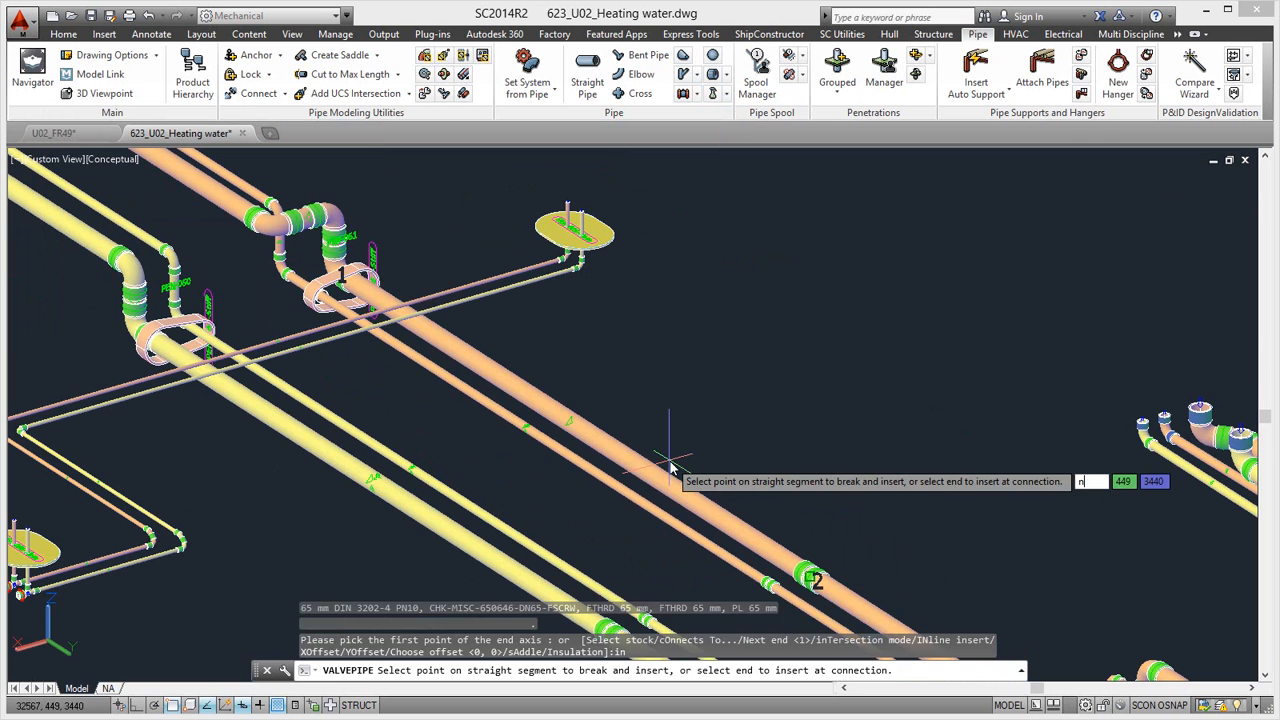
{"action": "type", "text": "near"}
{"action": "key", "text": "Return"}
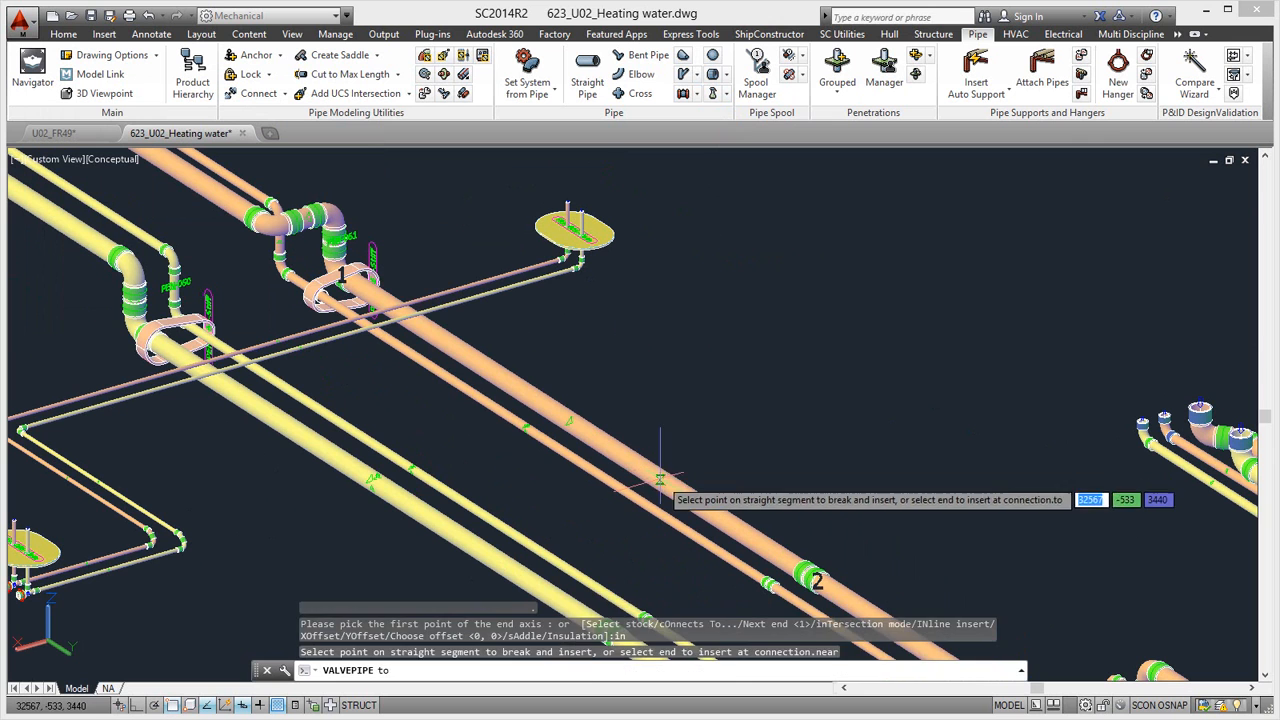
{"action": "left_click", "coordinate": [660, 480]}
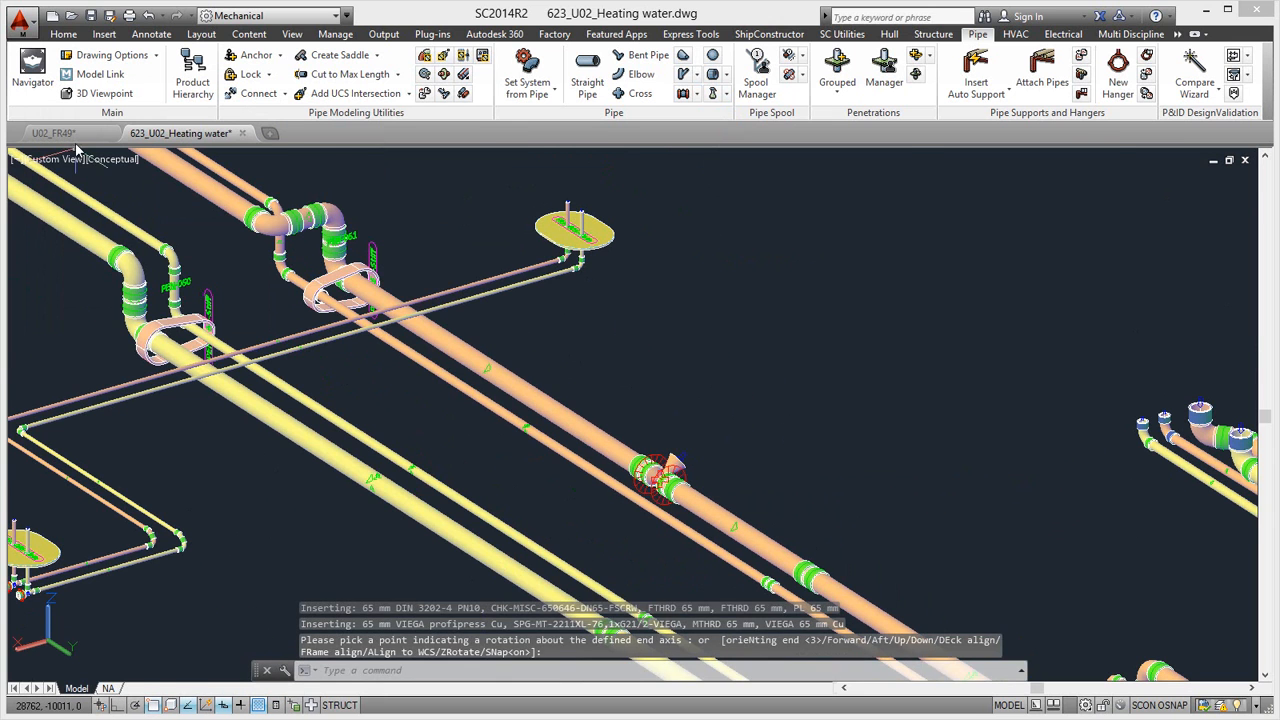
- In the U02_FR49 drawing, create a new plate between the 0201 bay and the outboard floor plate on the 0202 side
{"action": "left_click", "coordinate": [548, 72]}
{"action": "left_click", "coordinate": [640, 503]}
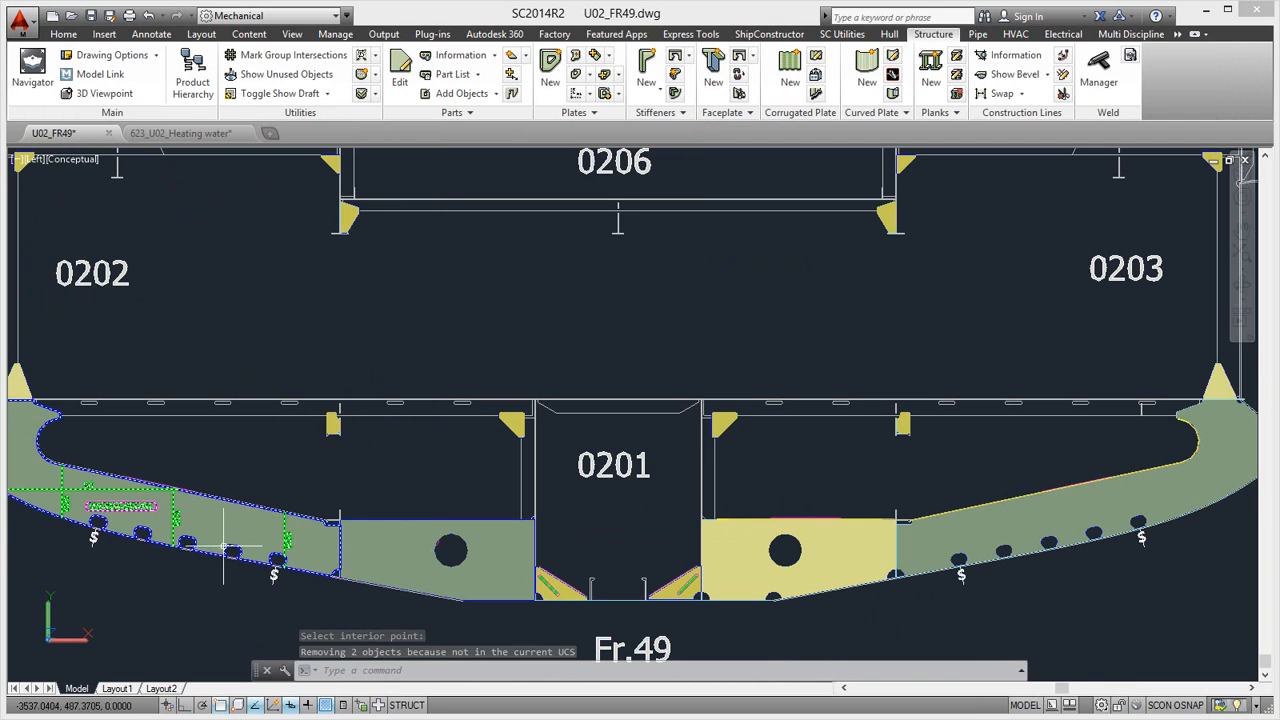
{"action": "key", "text": "Escape"}
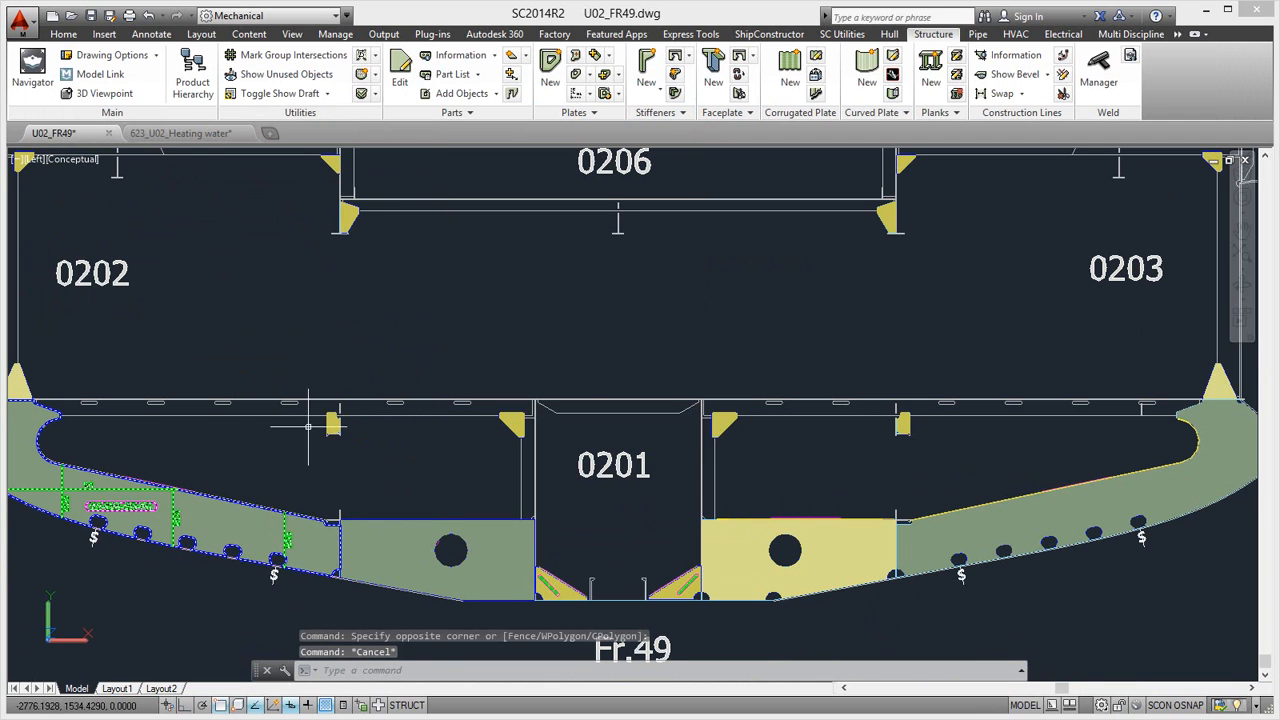
- Draw a circle of radius 50 centred on a lower-edge cutout of the outboard floor plate SSI-0201-G10-P01
{"action": "type", "text": "cir"}
{"action": "key", "text": "Return"}
{"action": "scroll", "coordinate": [270, 455], "scroll_direction": "up", "scroll_amount": 2}
{"action": "left_click", "coordinate": [214, 587]}
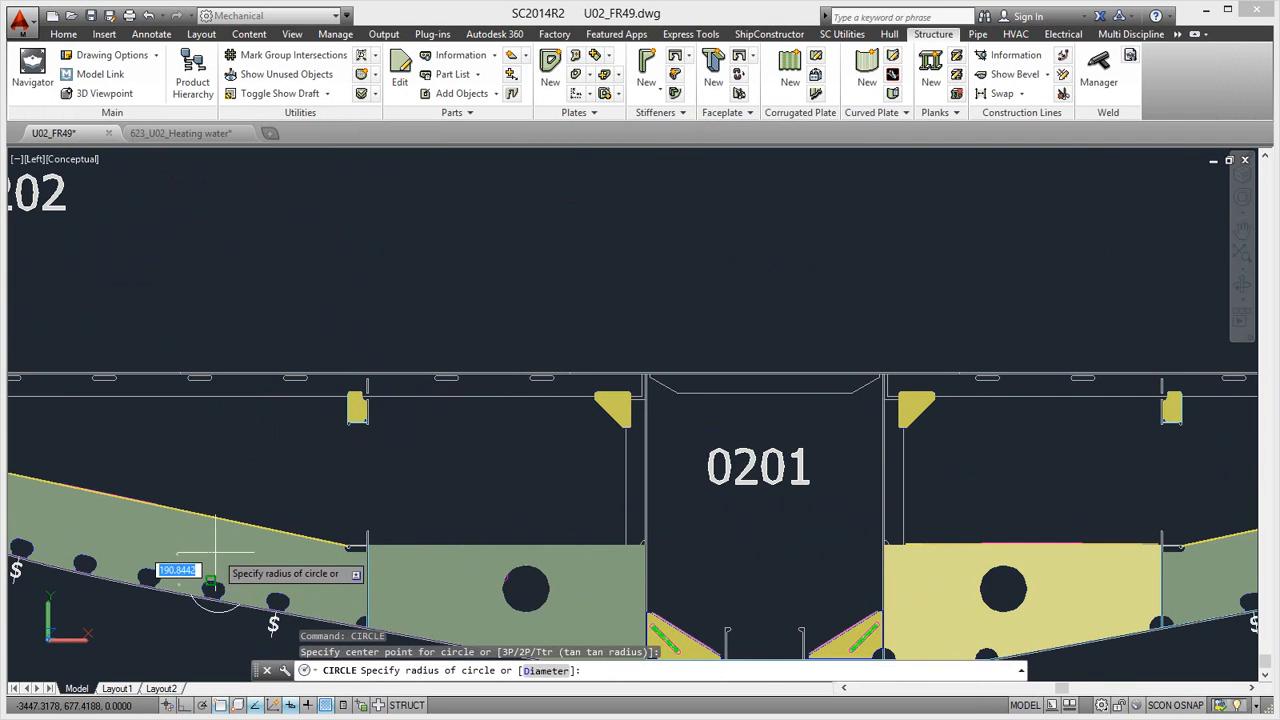
{"action": "type", "text": "50"}
{"action": "key", "text": "Return"}
- Switch the view to 2D Wireframe and move the circle into the floor plate beside markline B03
{"action": "left_click", "coordinate": [76, 160]}
{"action": "left_click", "coordinate": [122, 197]}
{"action": "left_click", "coordinate": [220, 575]}
{"action": "type", "text": "m"}
{"action": "key", "text": "Return"}
{"action": "left_click", "coordinate": [227, 559]}
{"action": "left_click", "coordinate": [288, 532]}
- Add the circle to plate SSI-0201-G10-P01 as a StiffenerBoundary markline, with mark side Aft and throw direction Starboard
{"action": "left_click", "coordinate": [460, 94]}
{"action": "left_click", "coordinate": [287, 572]}
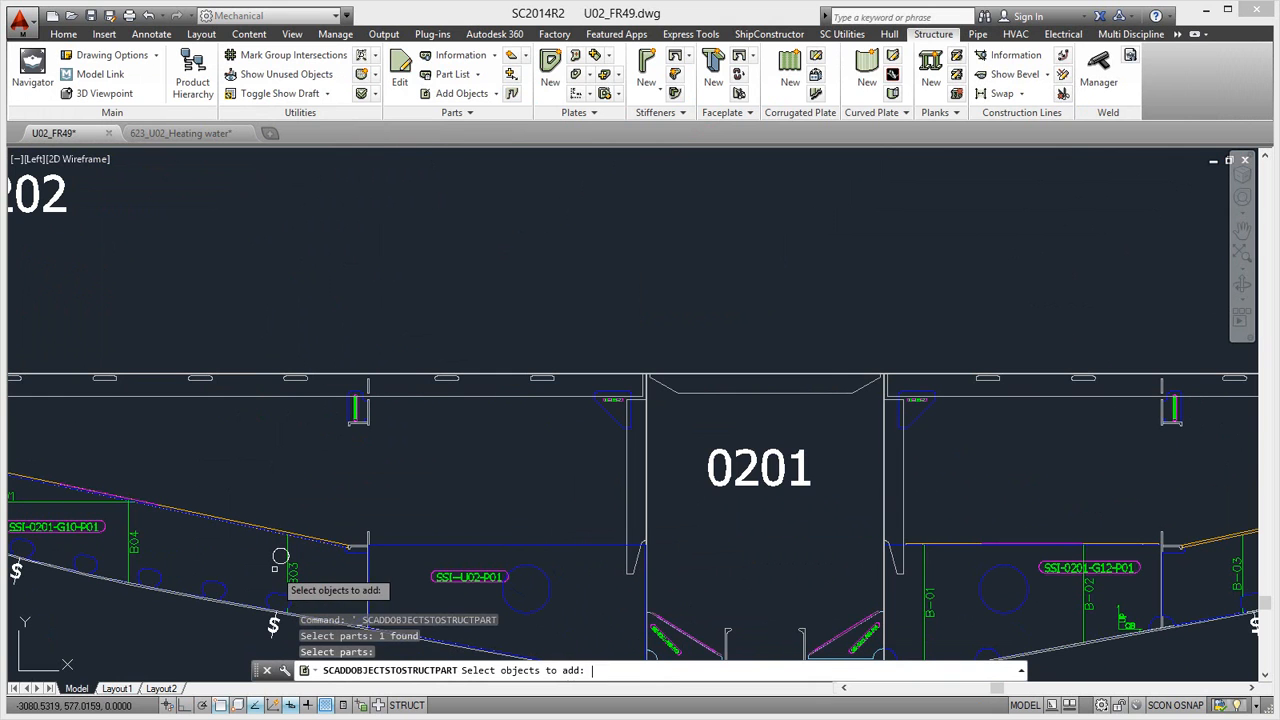
{"action": "key", "text": "Return"}
{"action": "left_click", "coordinate": [275, 563]}
{"action": "key", "text": "Return"}
{"action": "left_click", "coordinate": [554, 463]}
{"action": "left_click", "coordinate": [698, 502]}
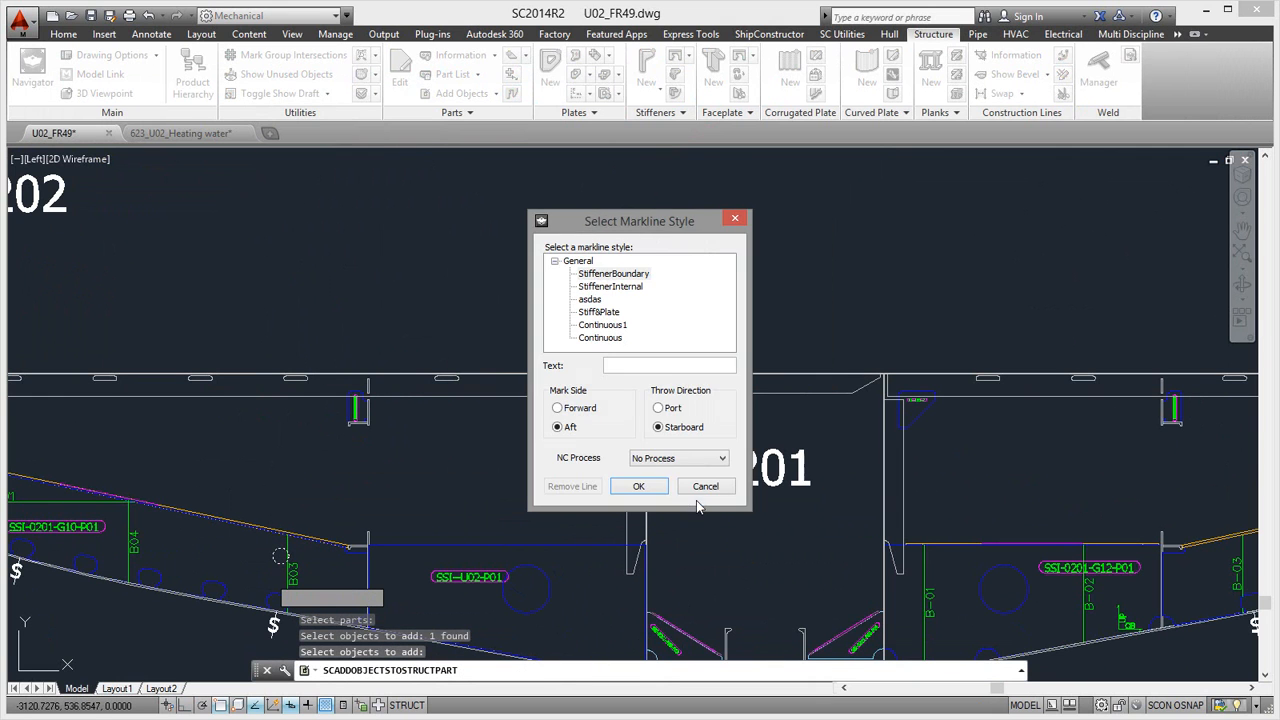
{"action": "left_click", "coordinate": [638, 486]}
- Save the changes in the U02_FR49 and 623_U02_Heating water drawings and return to U02_FR49
{"action": "left_click", "coordinate": [91, 15]}
{"action": "key", "text": "ctrl+Tab"}
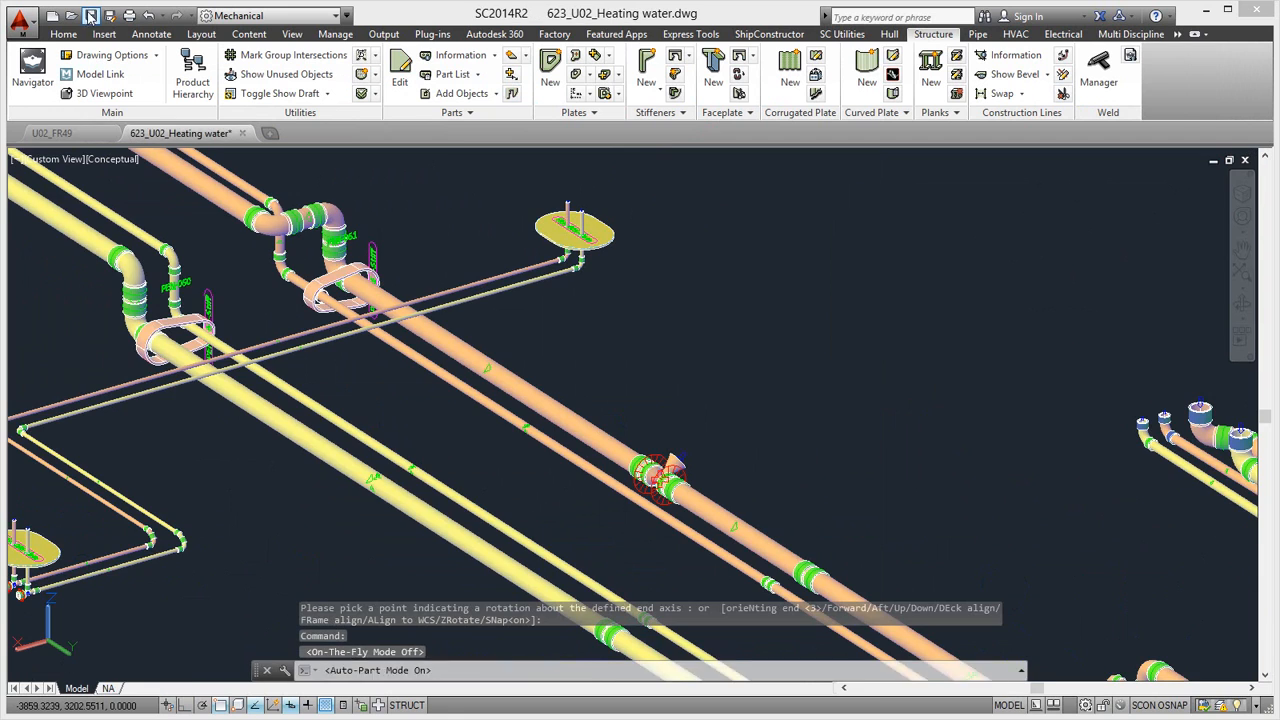
{"action": "left_click", "coordinate": [56, 133]}
- Open the 0201-G10 assembly drawing of the marked plate and update it to match the current model
{"action": "right_click", "coordinate": [287, 575]}
{"action": "left_click", "coordinate": [370, 277]}
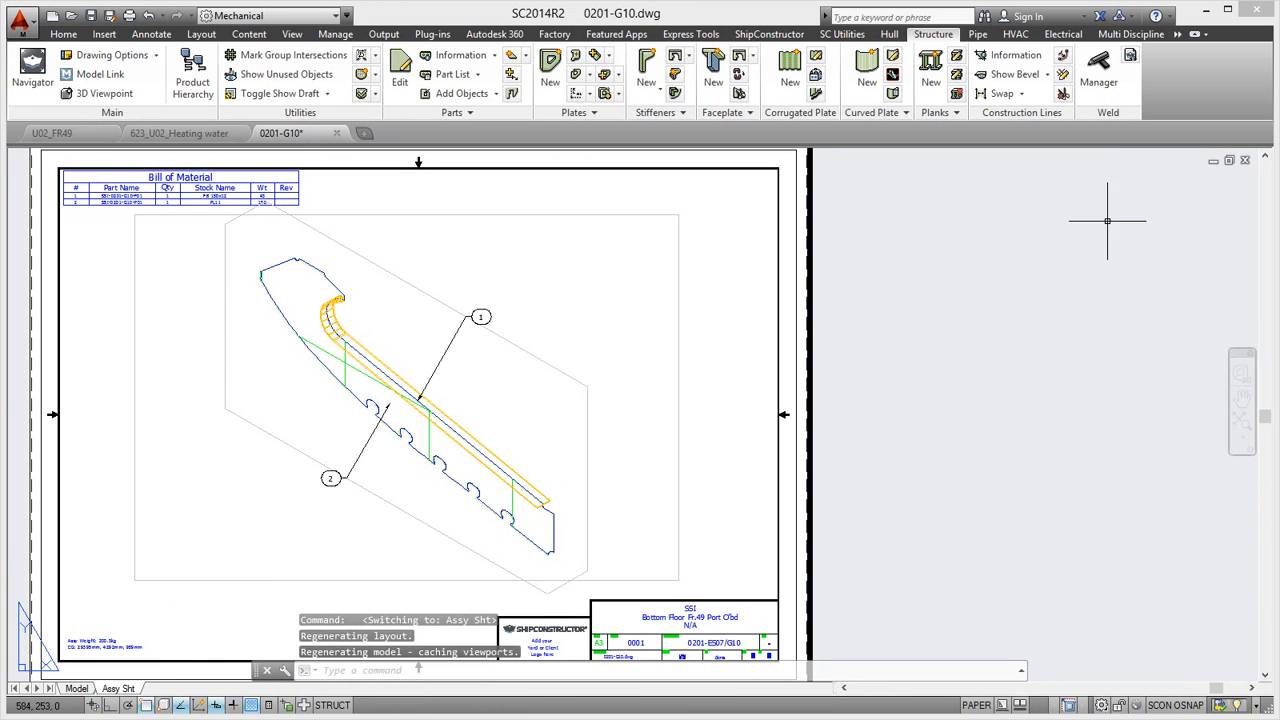
{"action": "left_click", "coordinate": [1177, 34]}
{"action": "left_click", "coordinate": [1195, 45]}
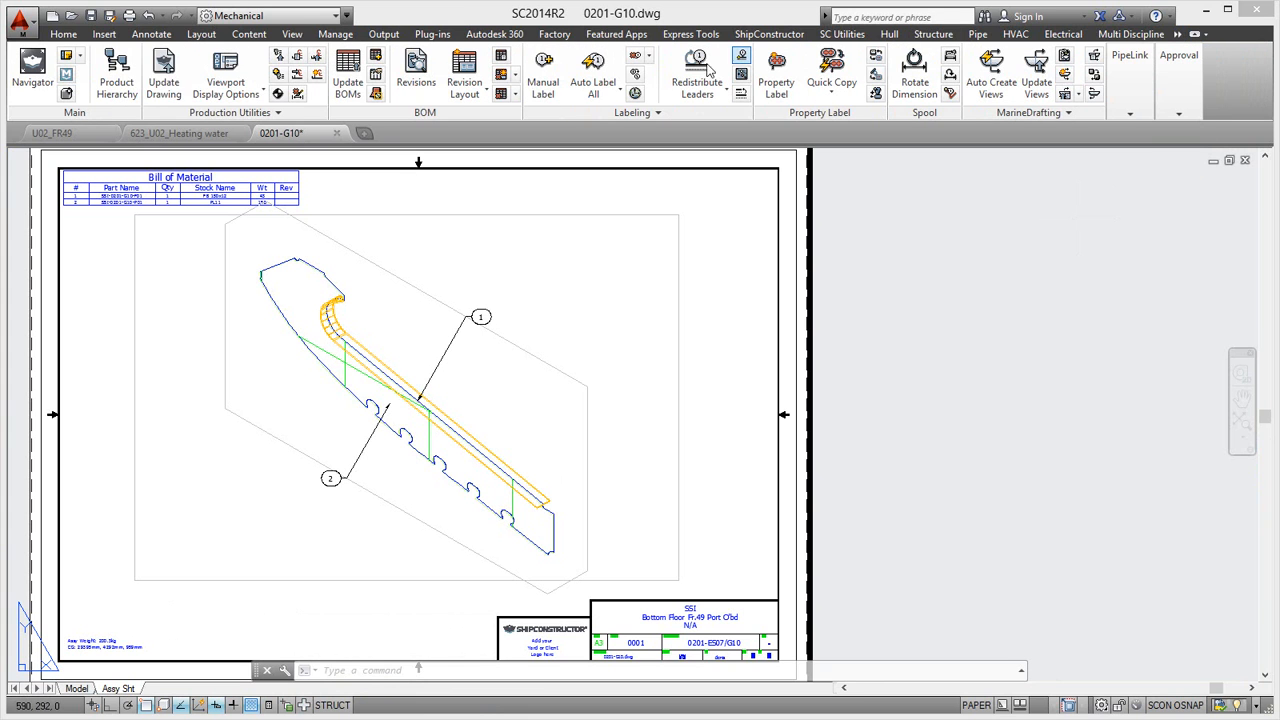
{"action": "left_click", "coordinate": [163, 70]}
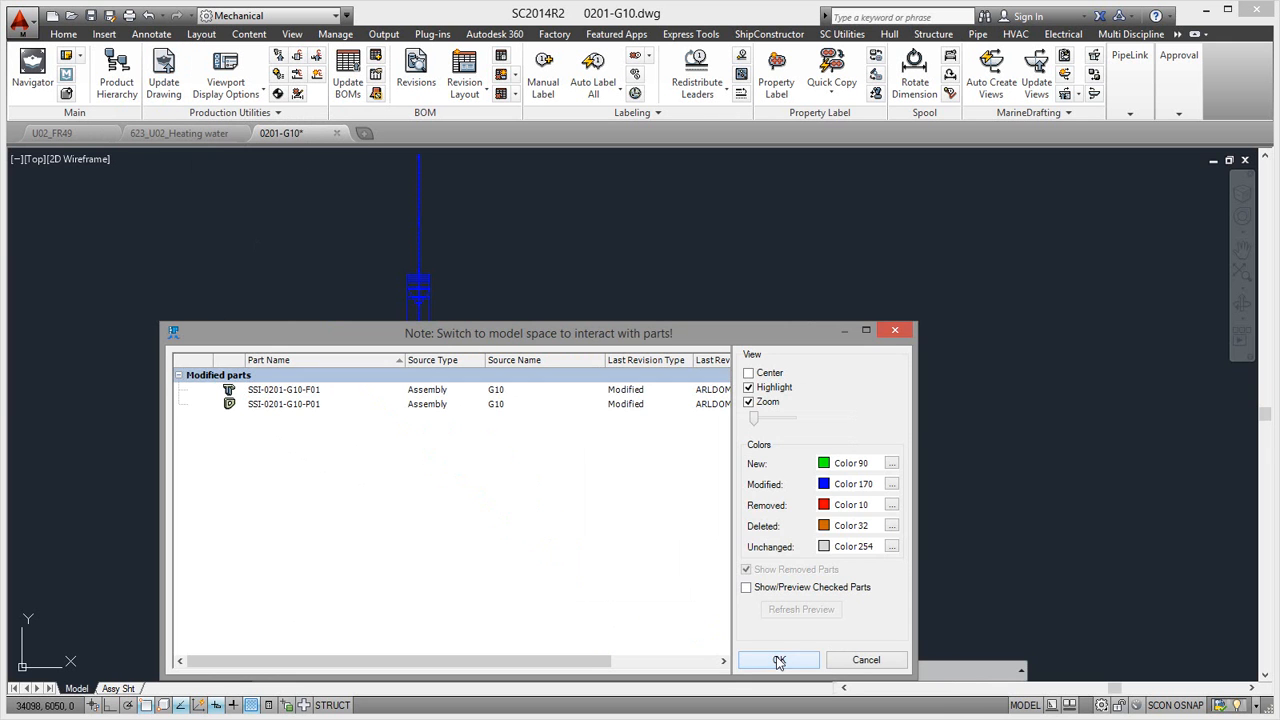
{"action": "left_click", "coordinate": [779, 660]}
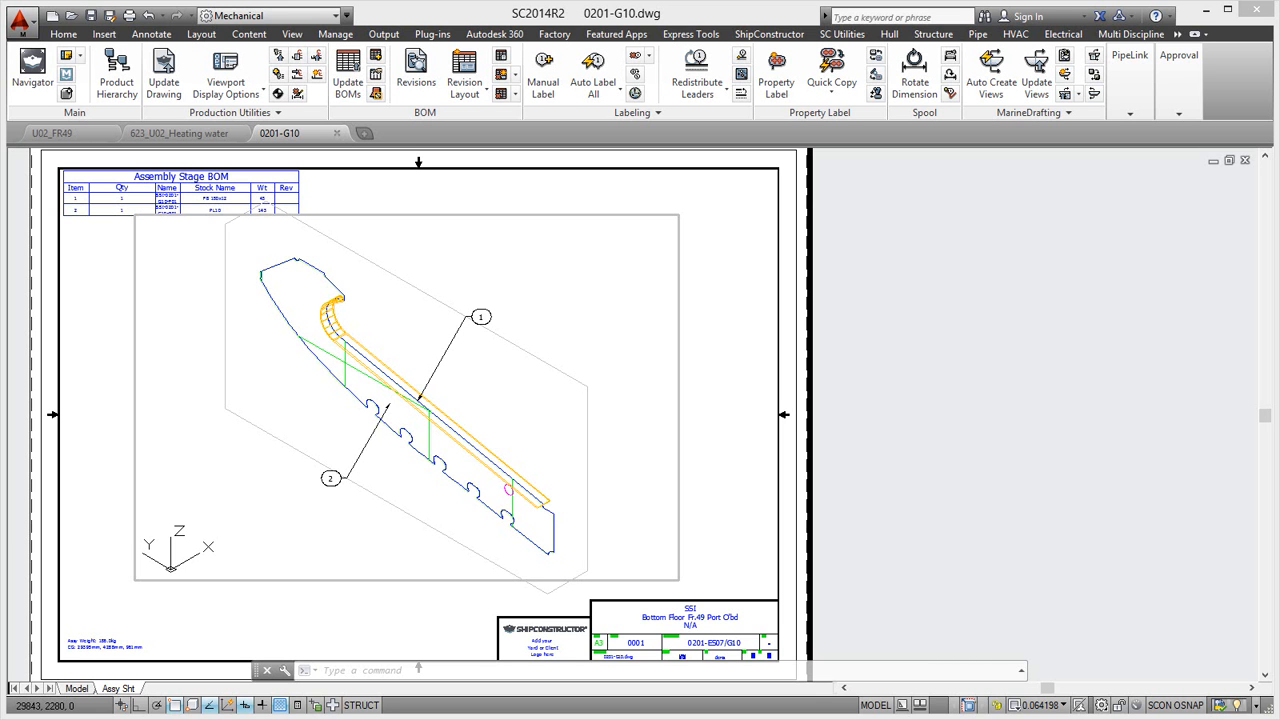
- Search the project revisions with the From date set to 2014-05-22
{"action": "left_click", "coordinate": [730, 705]}
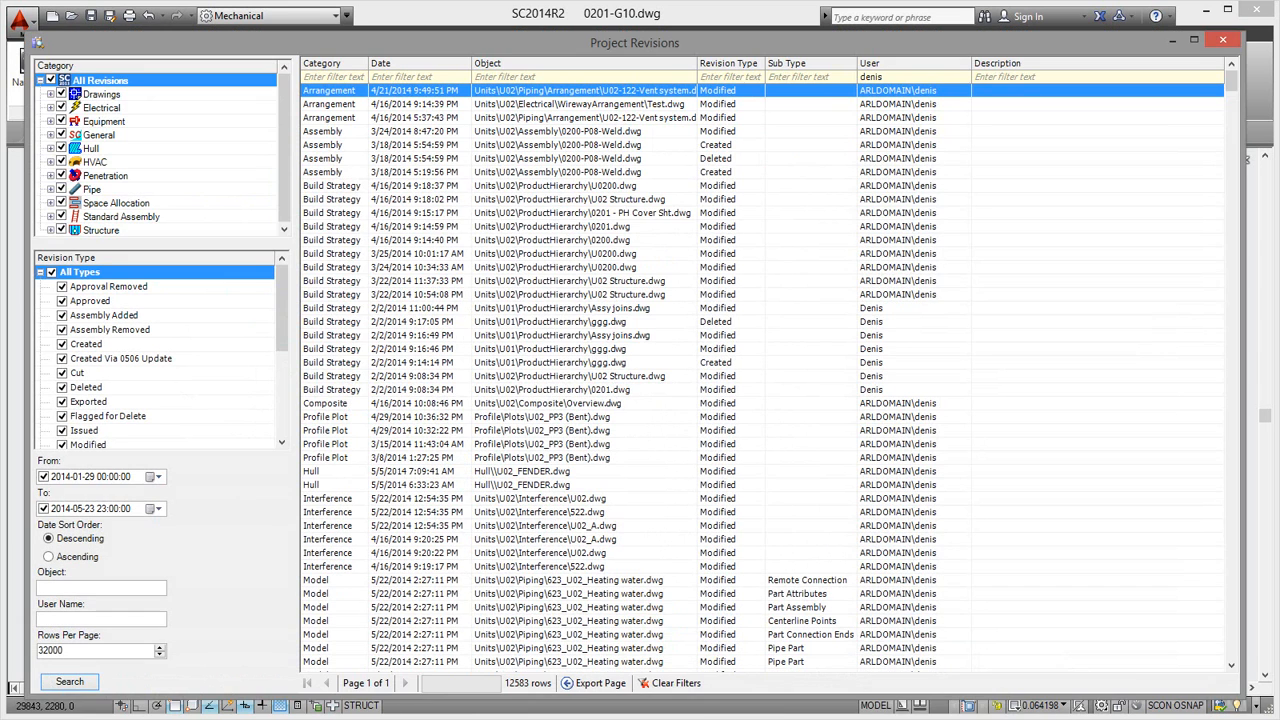
{"action": "left_click", "coordinate": [158, 477]}
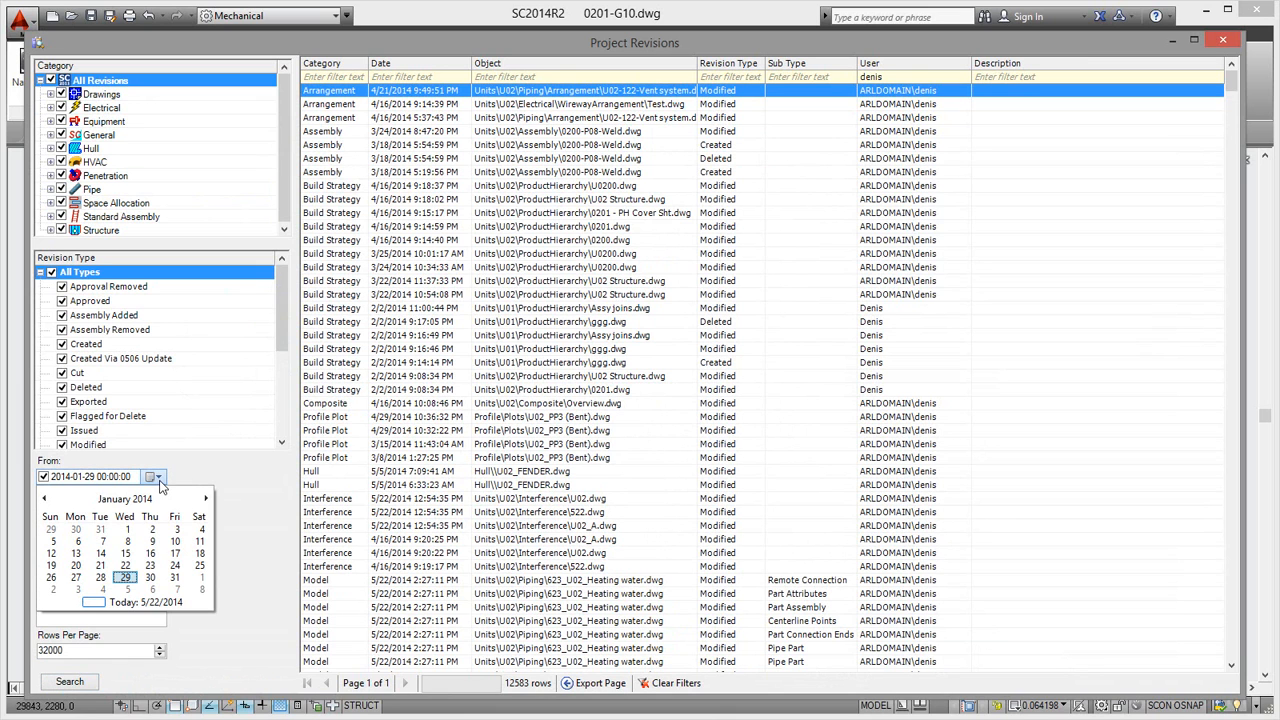
{"action": "left_click", "coordinate": [147, 604]}
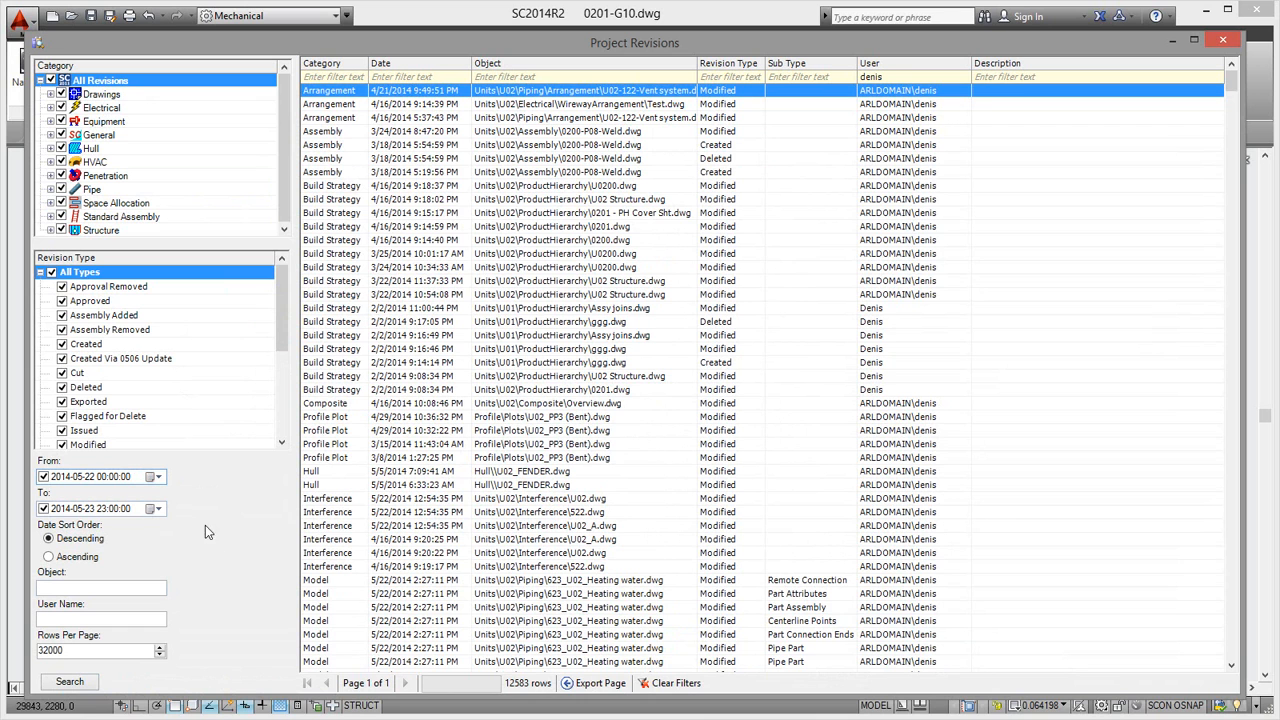
{"action": "left_click", "coordinate": [84, 684]}
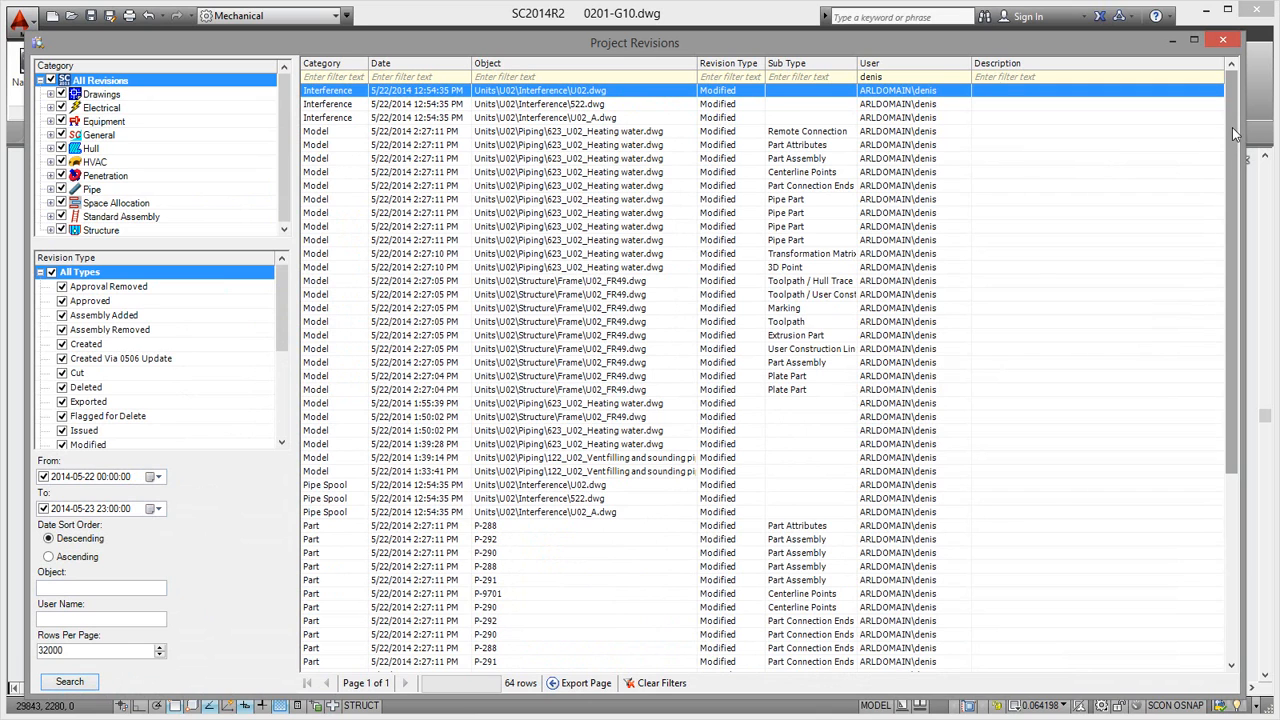
- Examine the revision list for the pipe part, plate part and drawing changes, including created and deleted parts
{"action": "left_click_drag", "start_coordinate": [1234, 133], "coordinate": [1221, 335]}
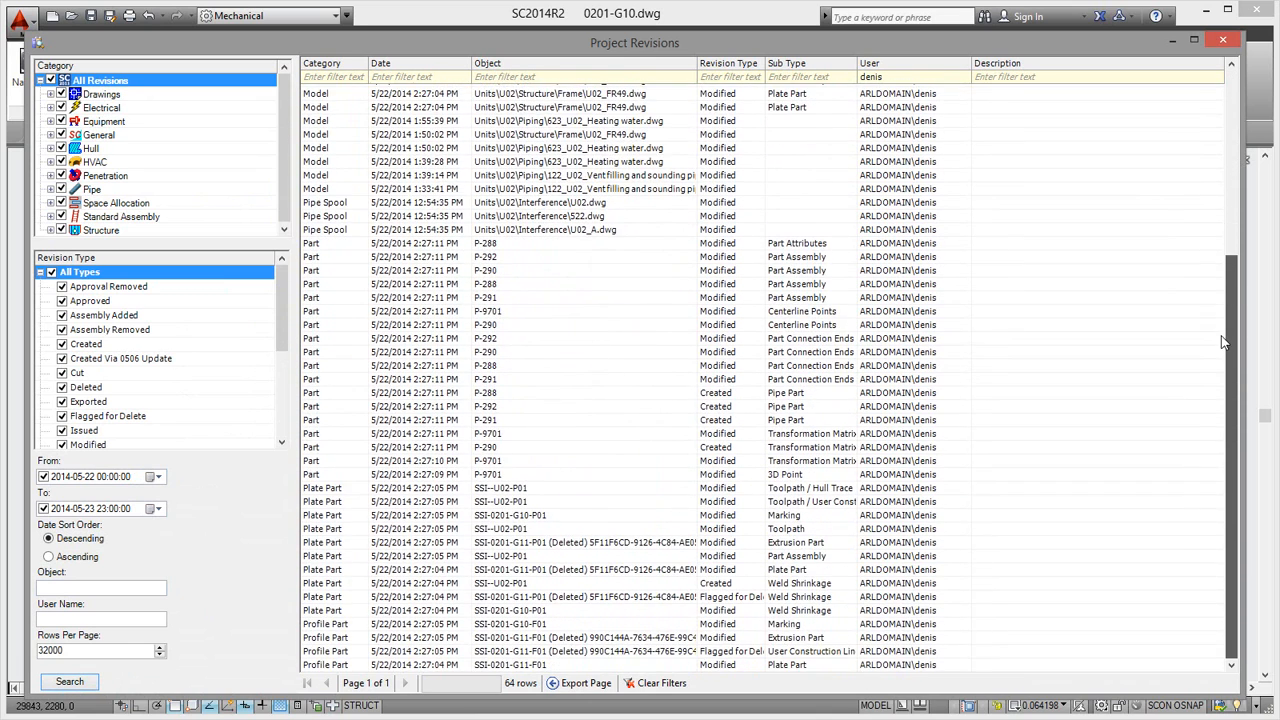
{"action": "left_click", "coordinate": [783, 396]}
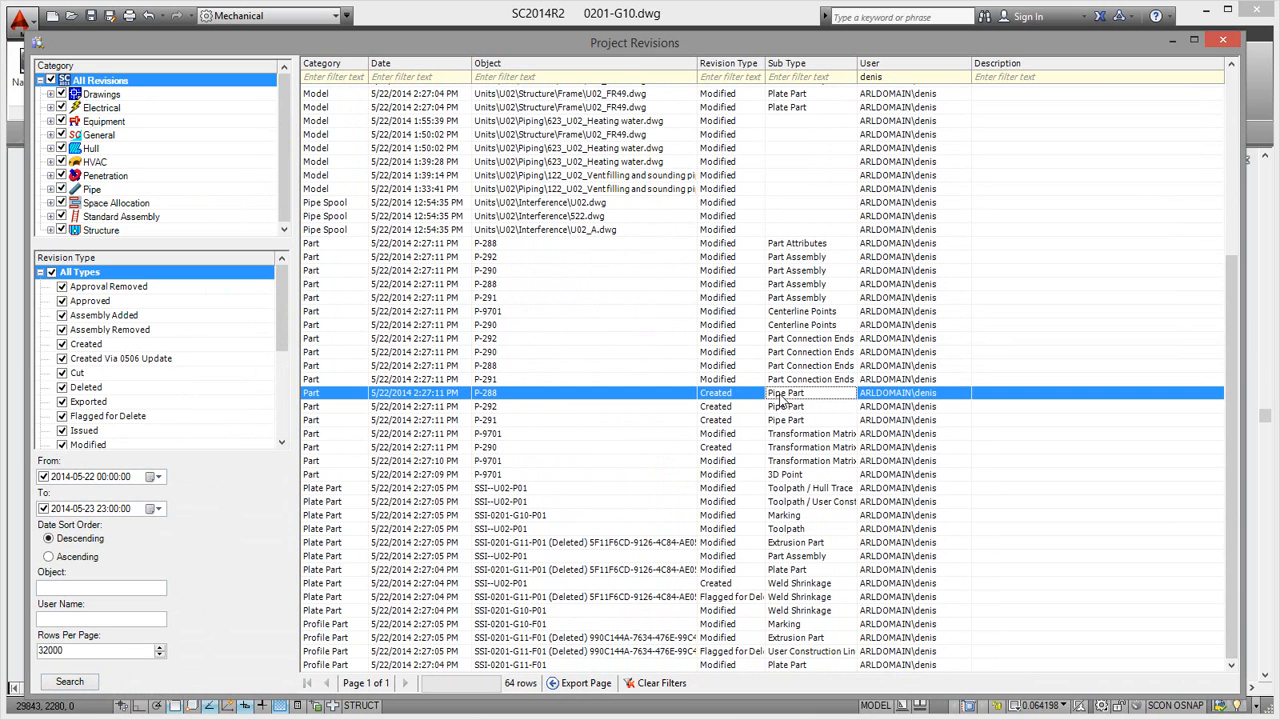
{"action": "left_click", "coordinate": [784, 437]}
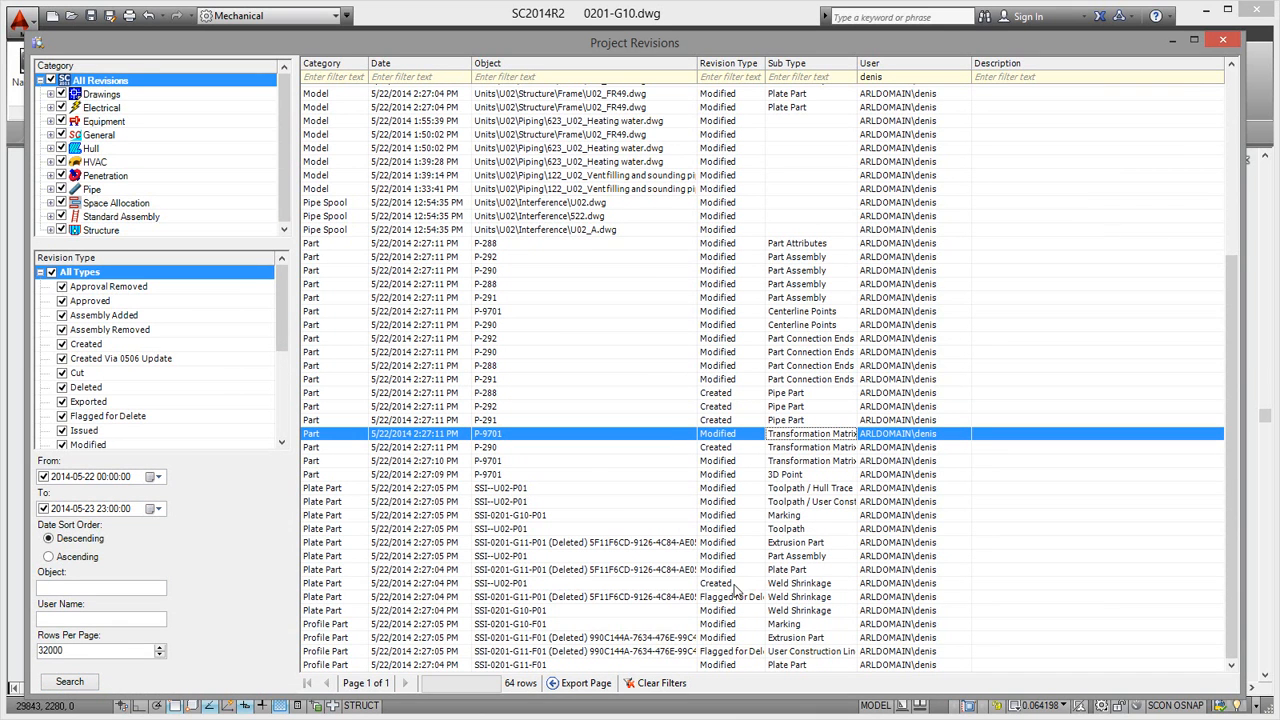
{"action": "left_click", "coordinate": [682, 598]}
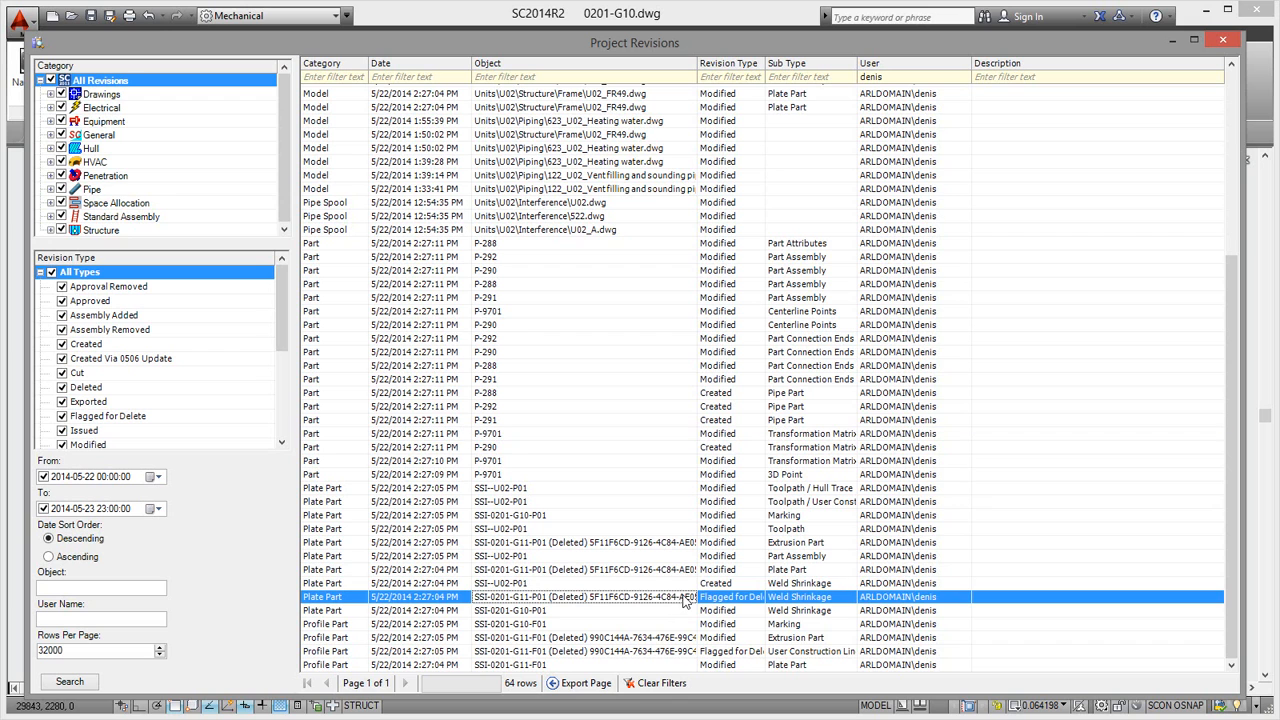
{"action": "left_click", "coordinate": [653, 570]}
{"action": "left_click", "coordinate": [655, 597]}
{"action": "left_click", "coordinate": [671, 546]}
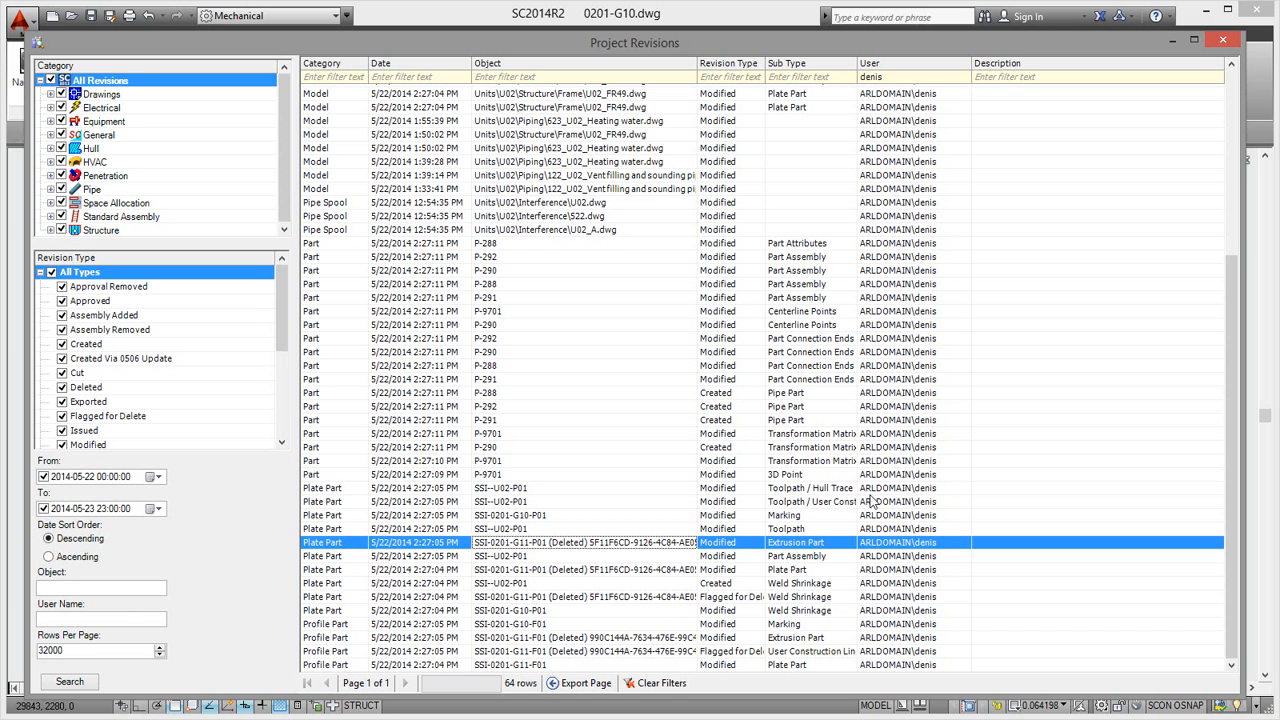
{"action": "scroll", "coordinate": [1250, 350], "scroll_direction": "up", "scroll_amount": 5}
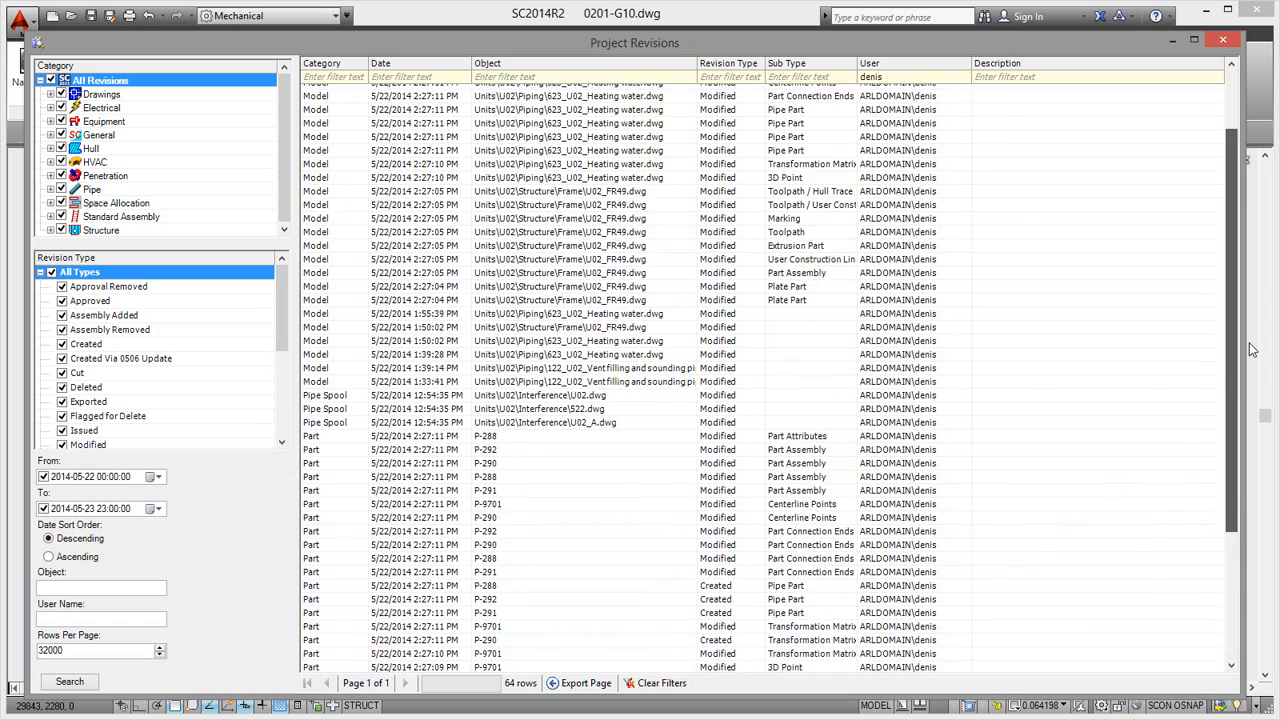
{"action": "scroll", "coordinate": [1250, 350], "scroll_direction": "up", "scroll_amount": 2}
{"action": "mouse_move", "coordinate": [1260, 302]}
{"action": "left_mouse_down"}
{"action": "mouse_move", "coordinate": [1263, 358]}
{"action": "mouse_move", "coordinate": [1233, 437]}
{"action": "mouse_move", "coordinate": [1233, 480]}
{"action": "mouse_move", "coordinate": [1255, 288]}
{"action": "left_mouse_up"}
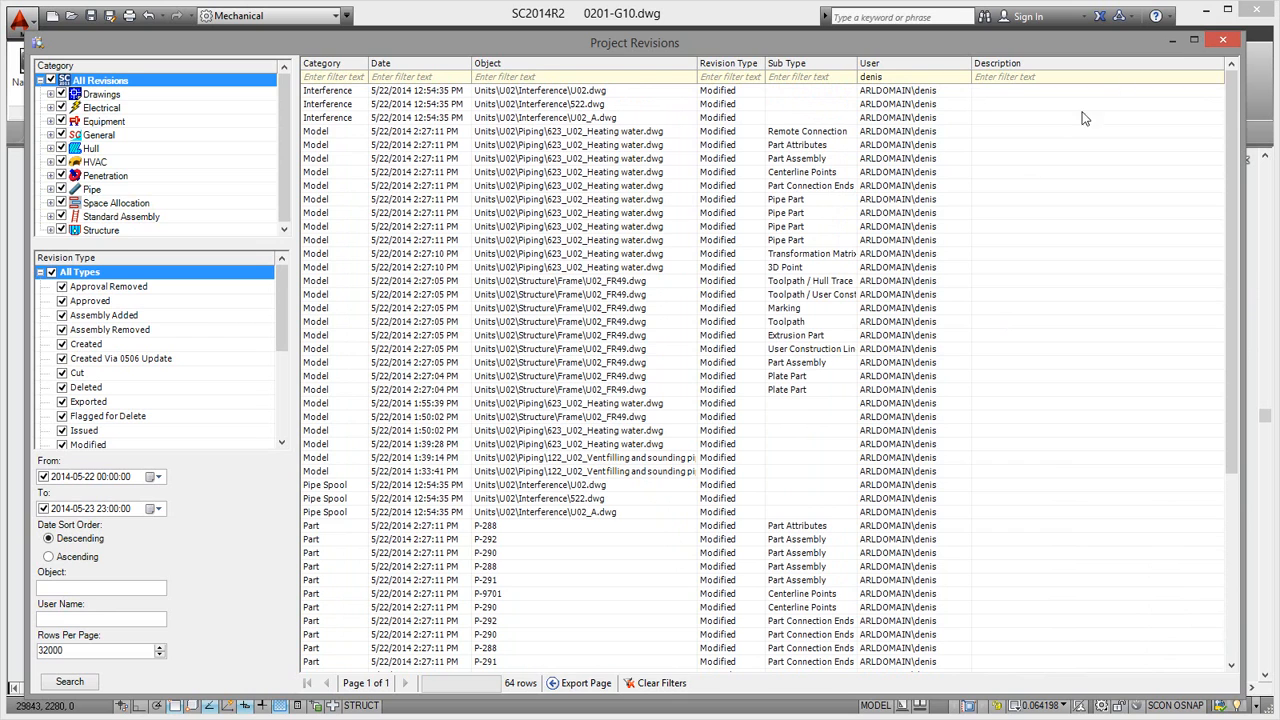
- Minimize the project revisions and open ShipConstructor Task Management
{"action": "left_click", "coordinate": [1172, 40]}
{"action": "left_click", "coordinate": [635, 672]}
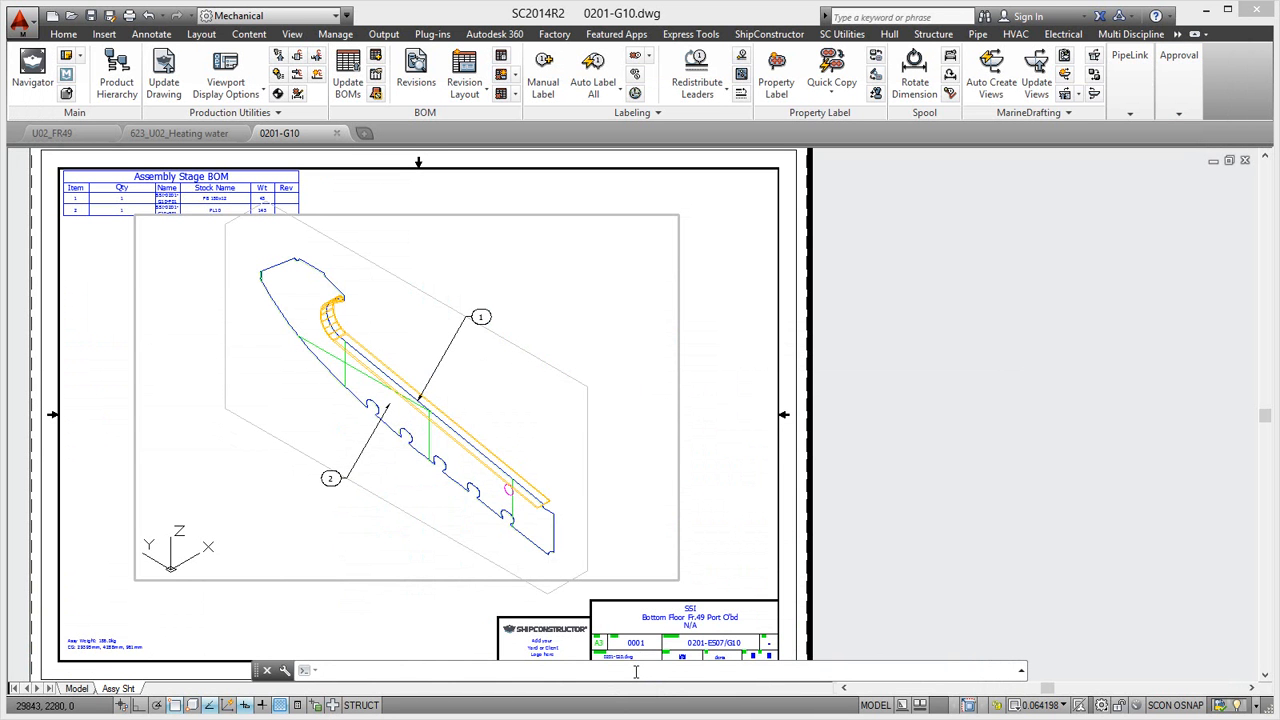
{"action": "type", "text": "sctas"}
{"action": "key", "text": "BackSpace"}
{"action": "key", "text": "BackSpace"}
{"action": "key", "text": "BackSpace"}
{"action": "type", "text": "advta"}
{"action": "key", "text": "Return"}
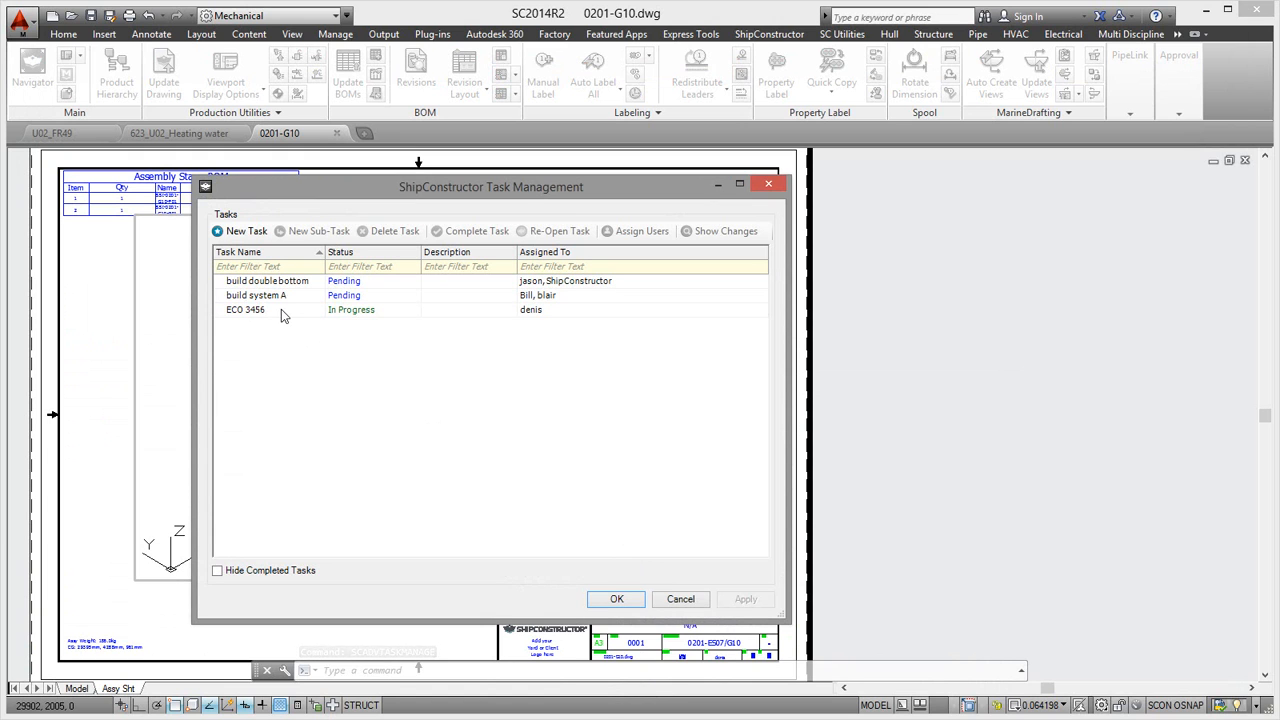
- Show the project changes made under task ECO 3456 and widen the Item Name column to fit the drawing paths
{"action": "left_click", "coordinate": [340, 312]}
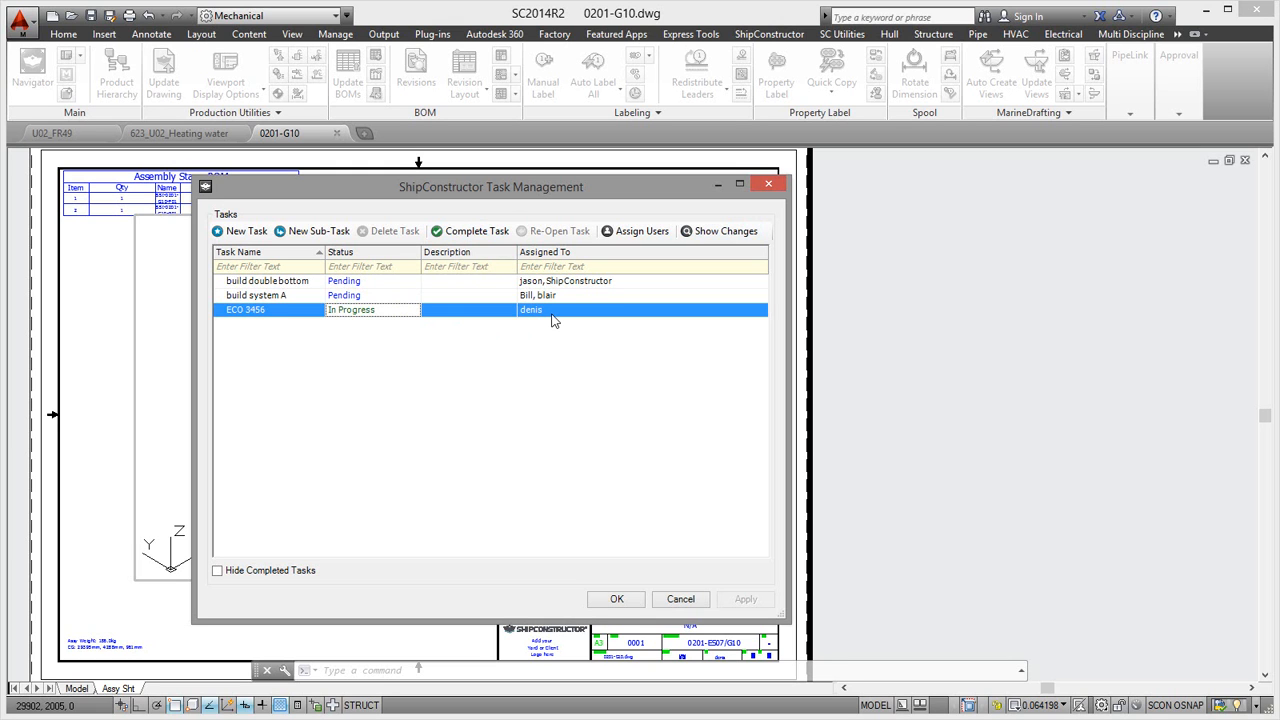
{"action": "left_click", "coordinate": [721, 232]}
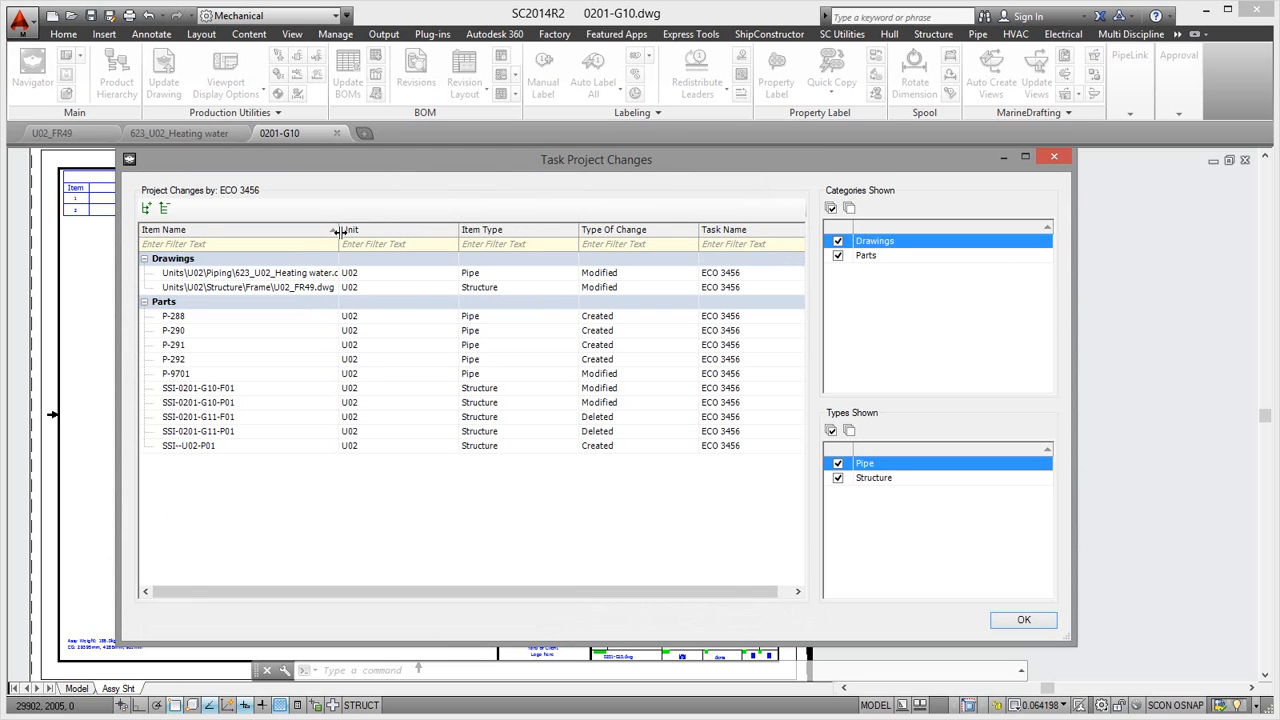
{"action": "left_click_drag", "start_coordinate": [338, 230], "coordinate": [357, 229]}
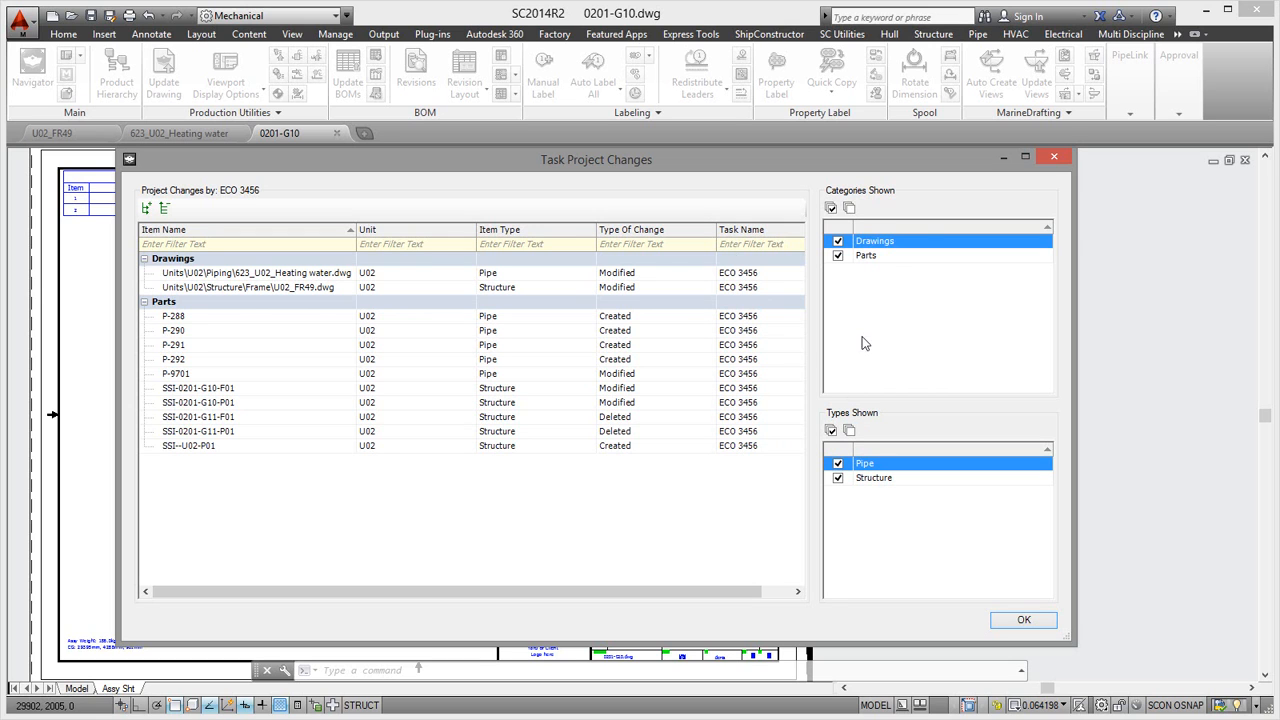
- Examine the ECO 3456 changes by category, first with only Drawings shown and again with only Parts shown
{"action": "left_click", "coordinate": [838, 256]}
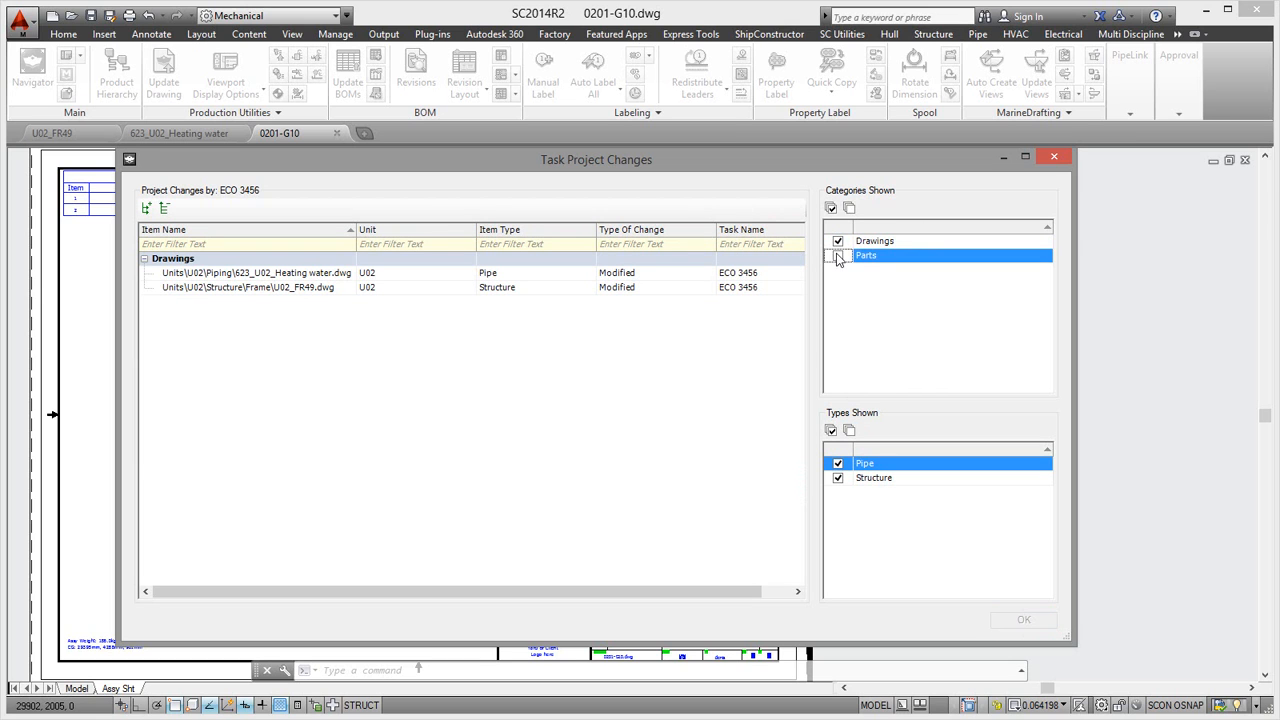
{"action": "left_click", "coordinate": [838, 256]}
{"action": "left_click", "coordinate": [838, 242]}
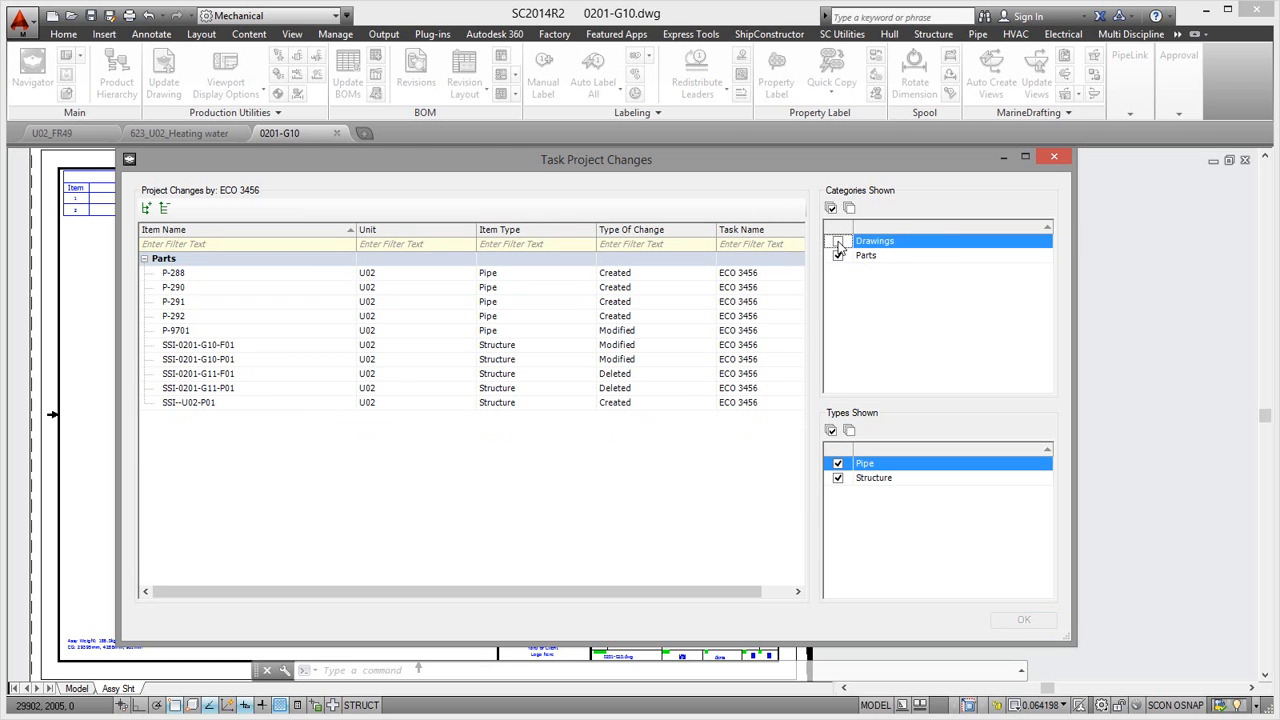
{"action": "left_click", "coordinate": [838, 242]}
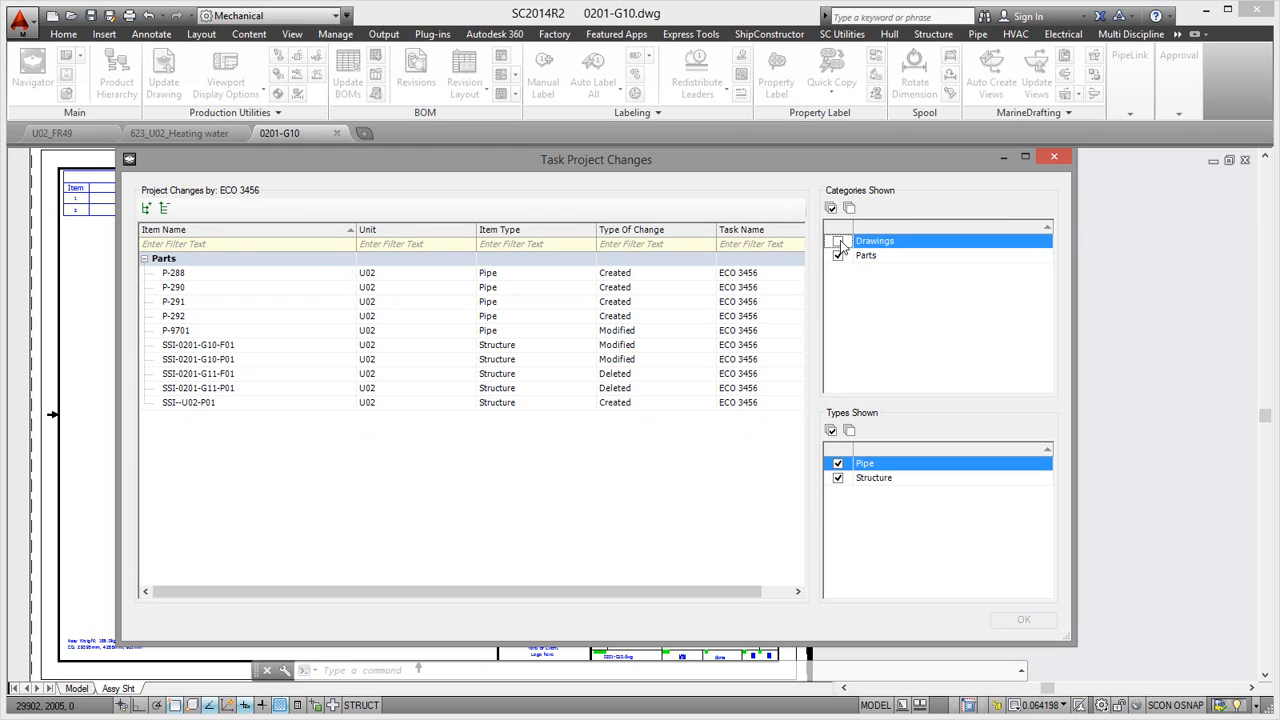